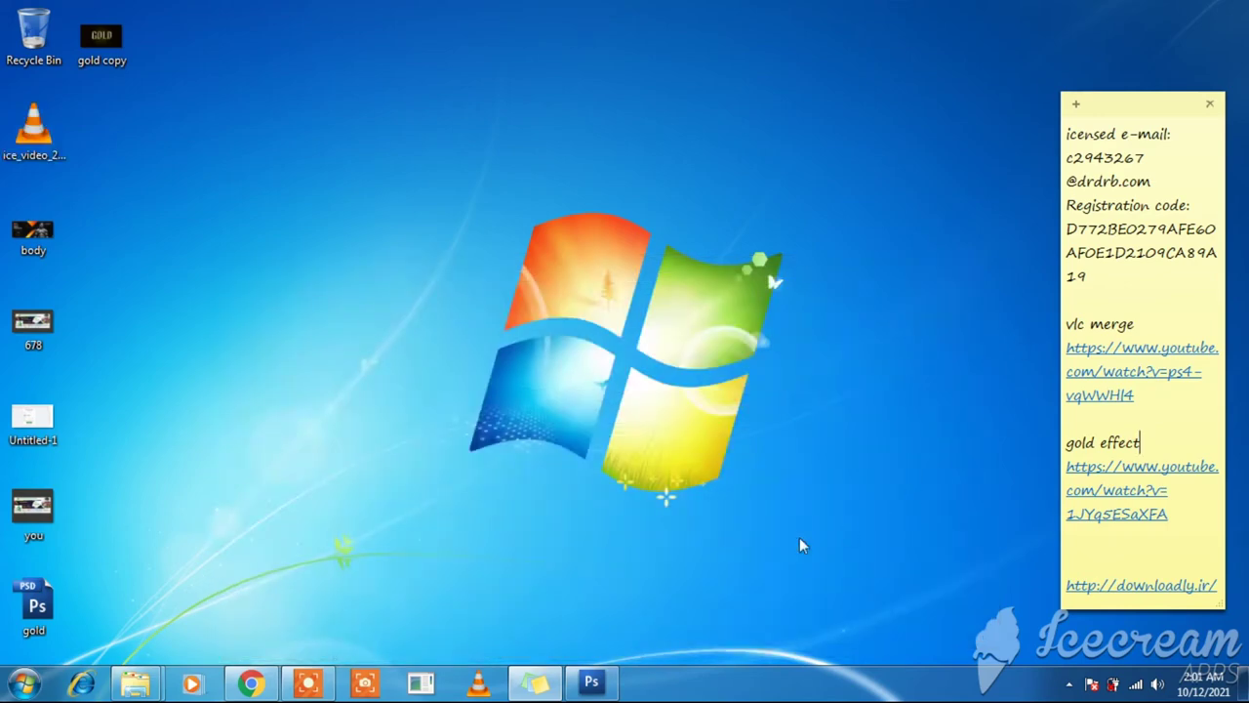
Restore the Photoshop CS3 window from the Windows 7 taskbar so it fills the screen.
click(592, 680)
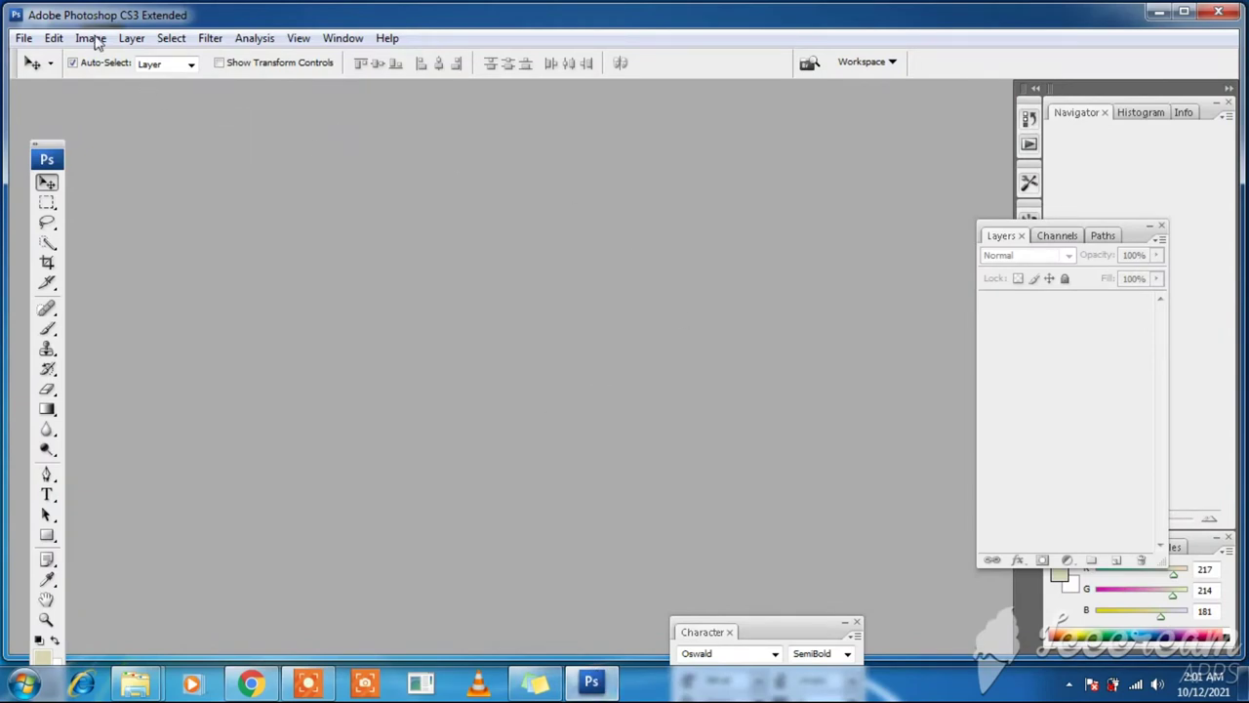
Create a new white document 1280 × 720 pixels at 72 ppi.
click(24, 38)
click(41, 55)
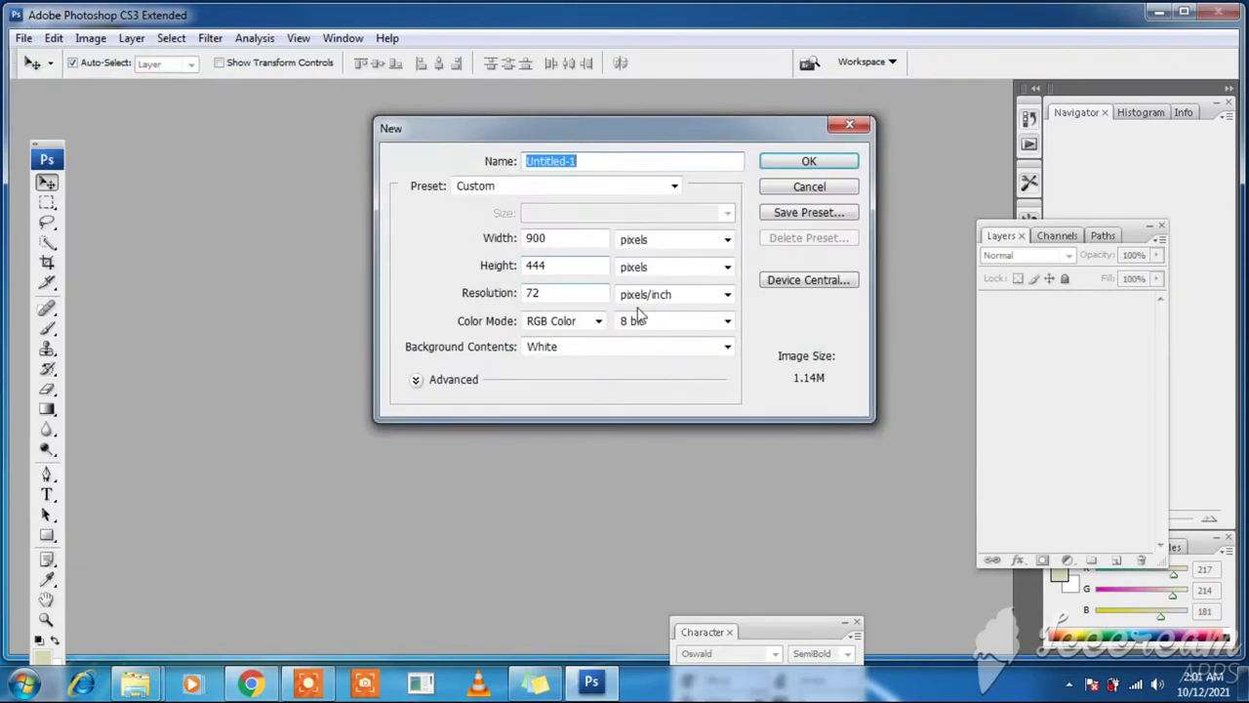
double_click(551, 237)
text(1280)
click(546, 265)
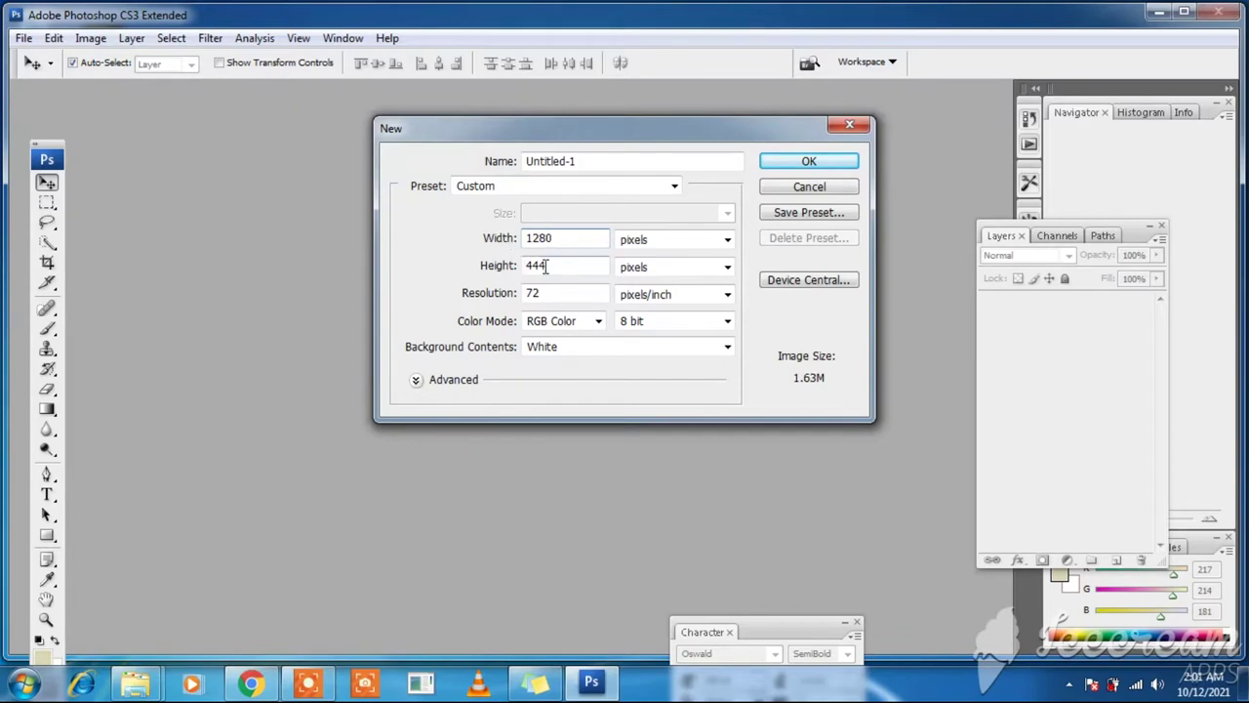
drag(554, 265, 485, 268)
text(720)
click(802, 163)
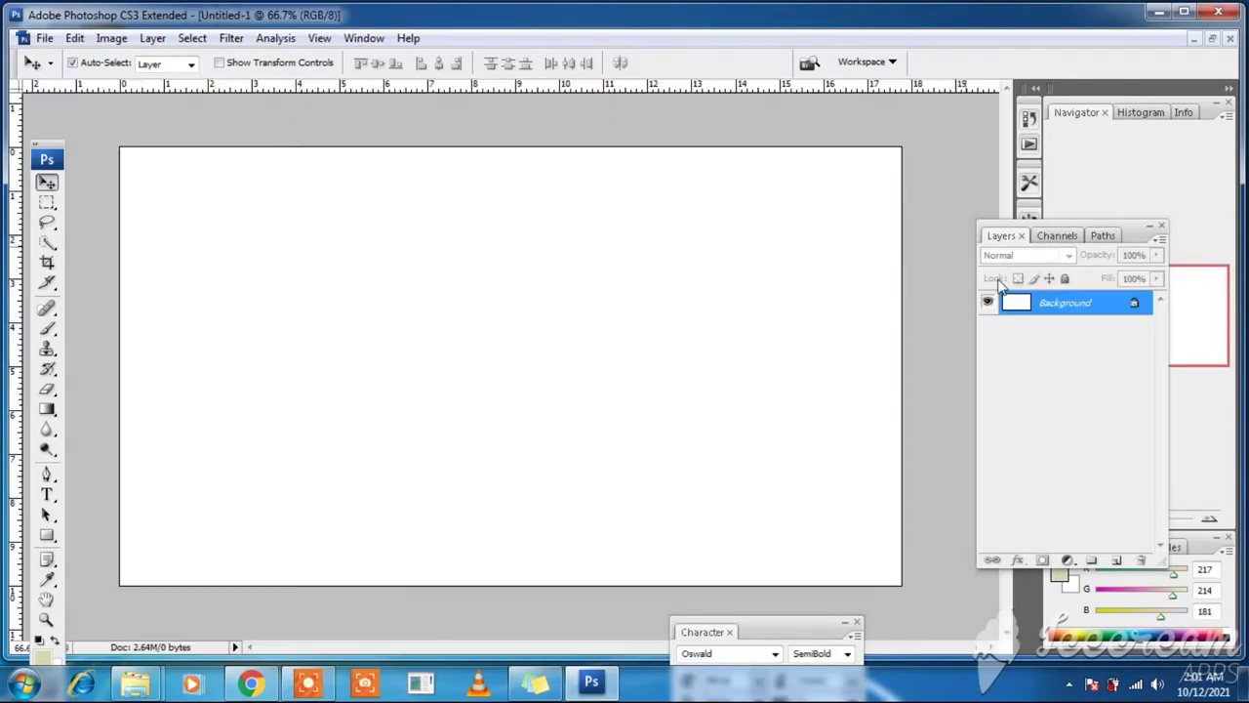
Unlock the Background as Layer 0 and add a Gradient Overlay effect.
double_click(1076, 306)
click(785, 219)
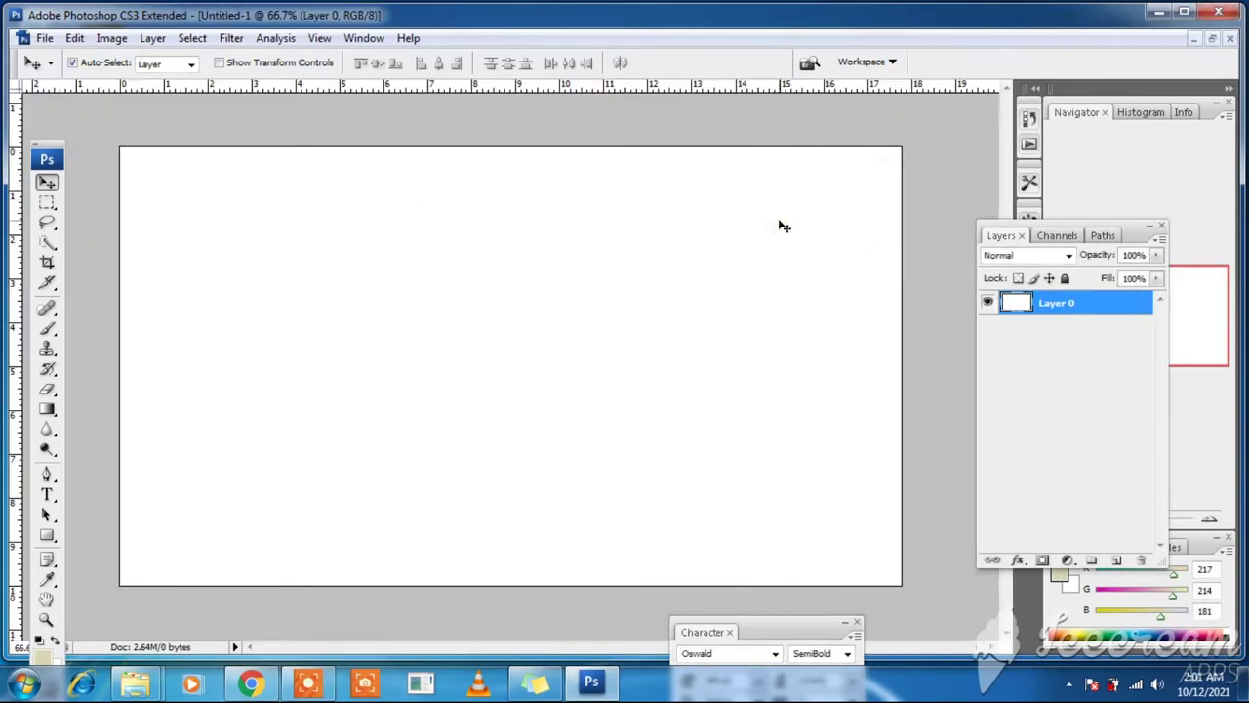
click(1019, 562)
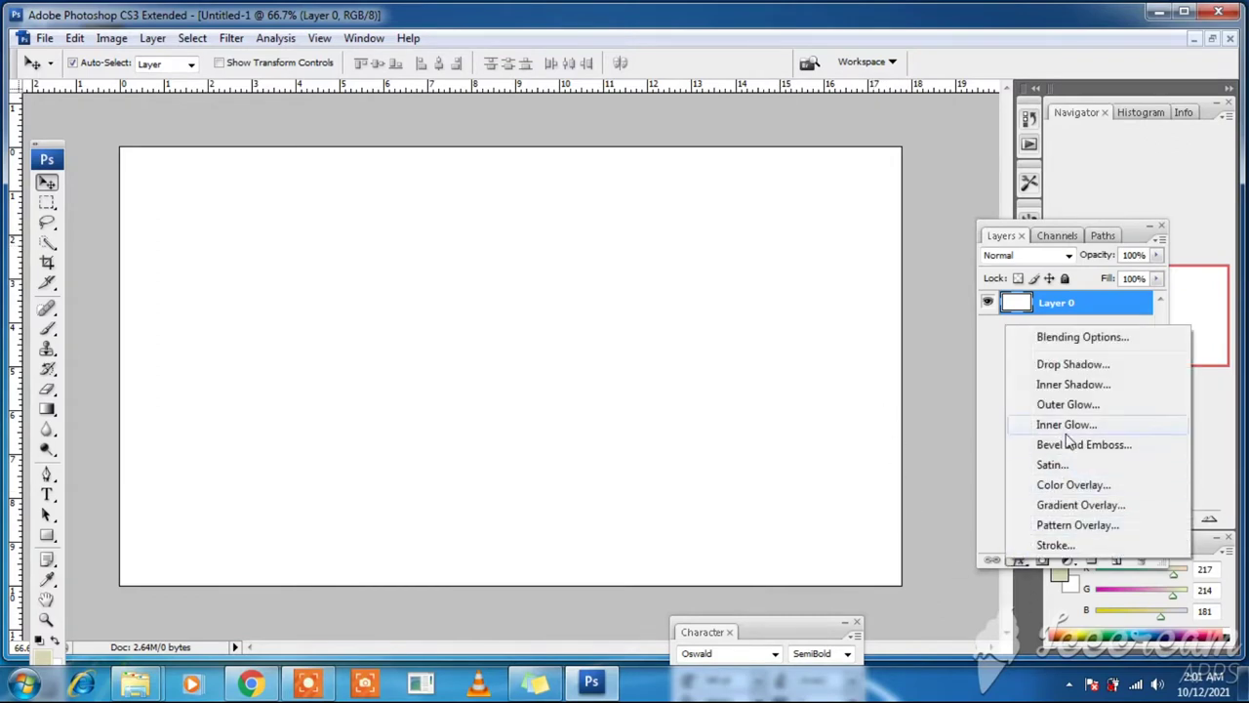
click(1080, 503)
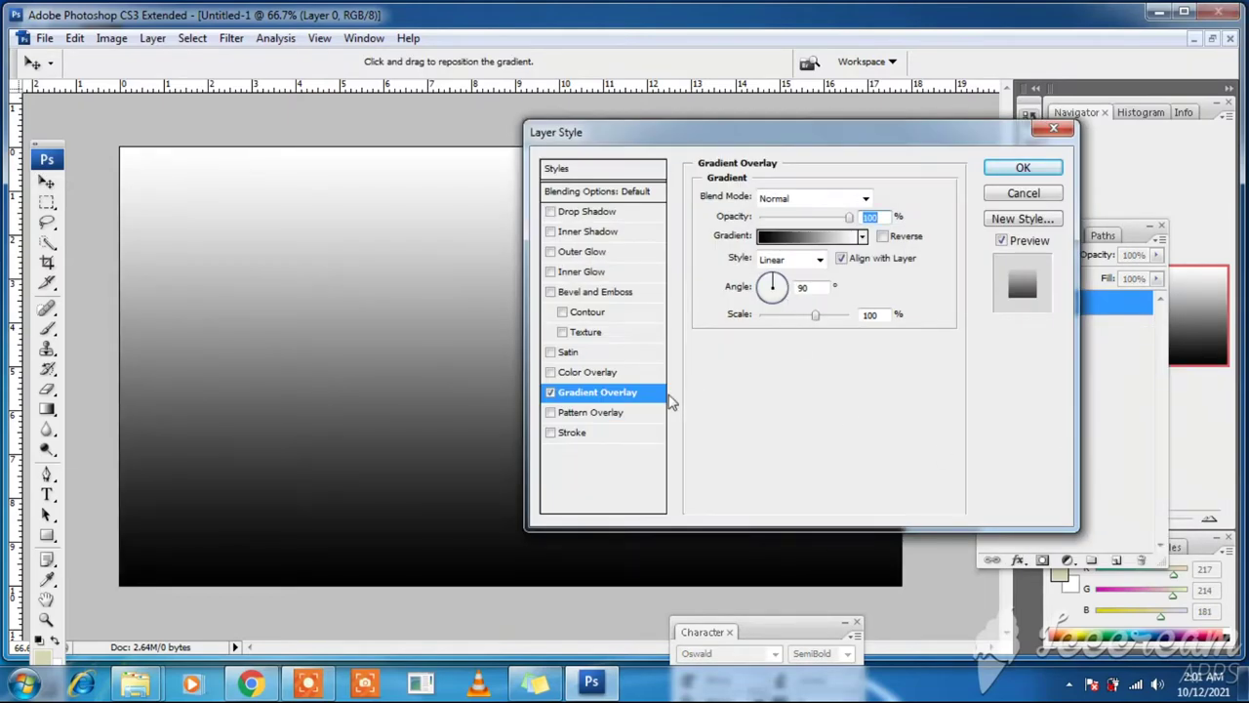
Set the overlay gradient stops to #352e00 on the left and #0c0700 on the right.
click(788, 242)
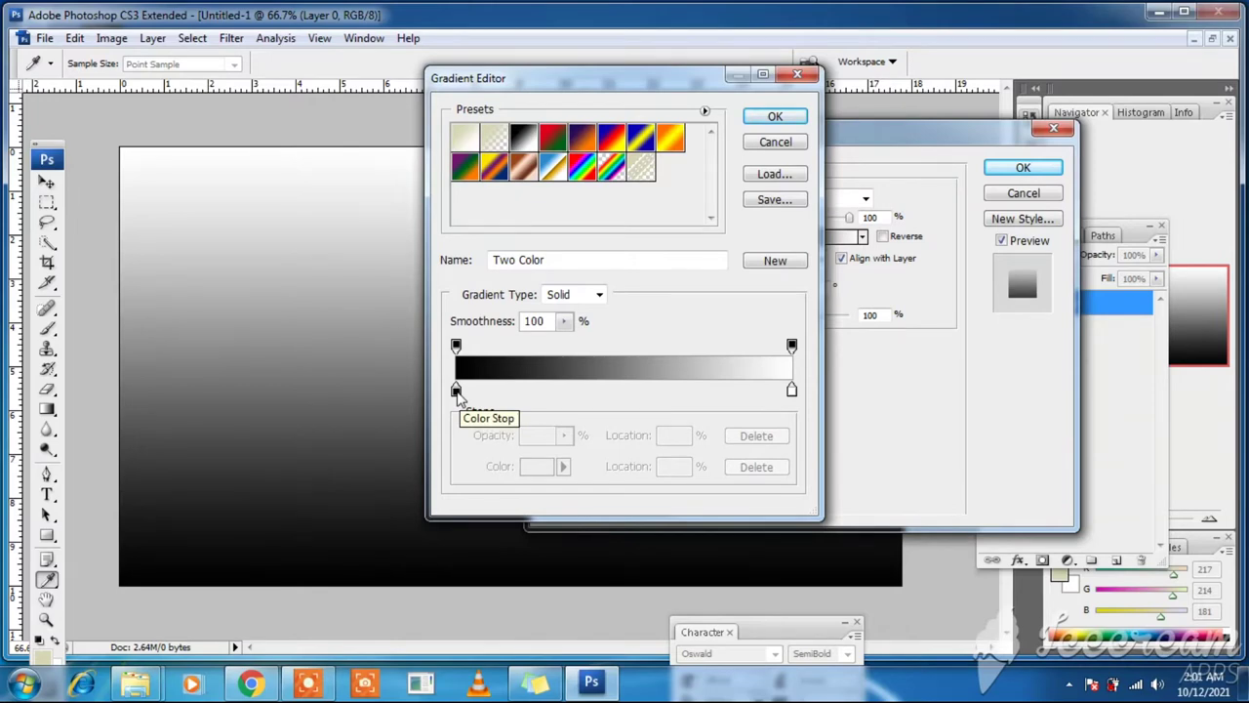
double_click(455, 390)
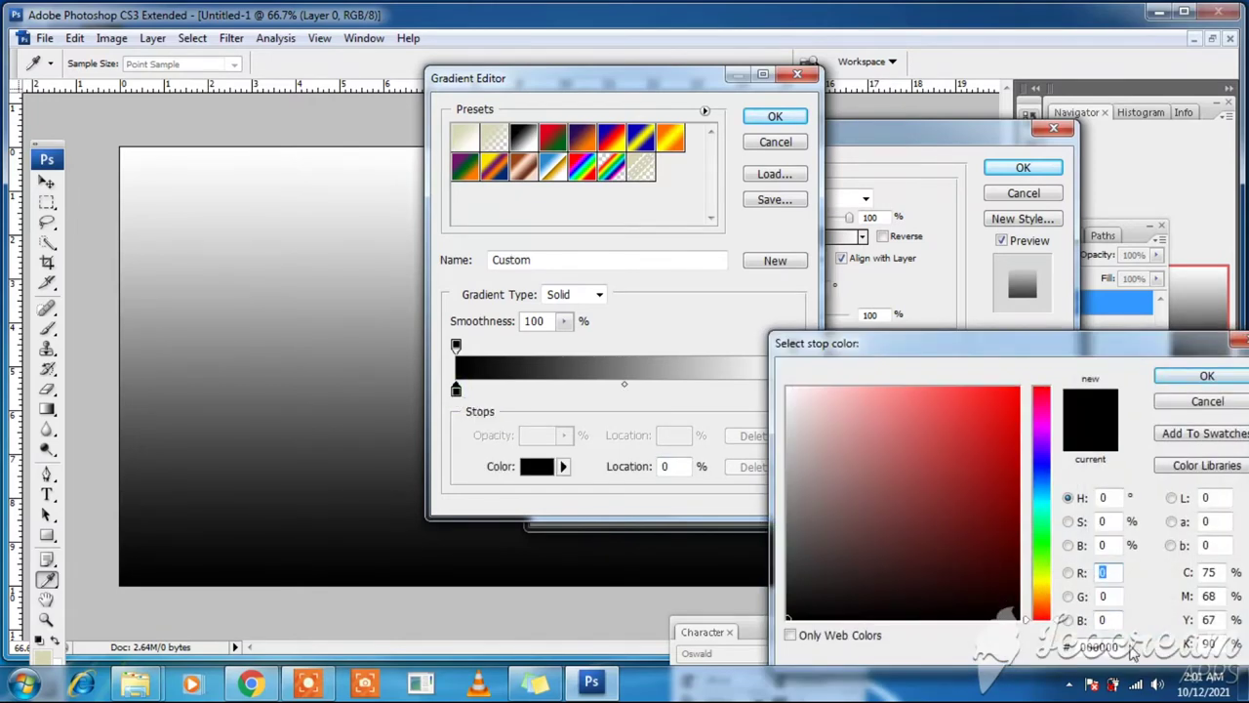
drag(1128, 646, 986, 649)
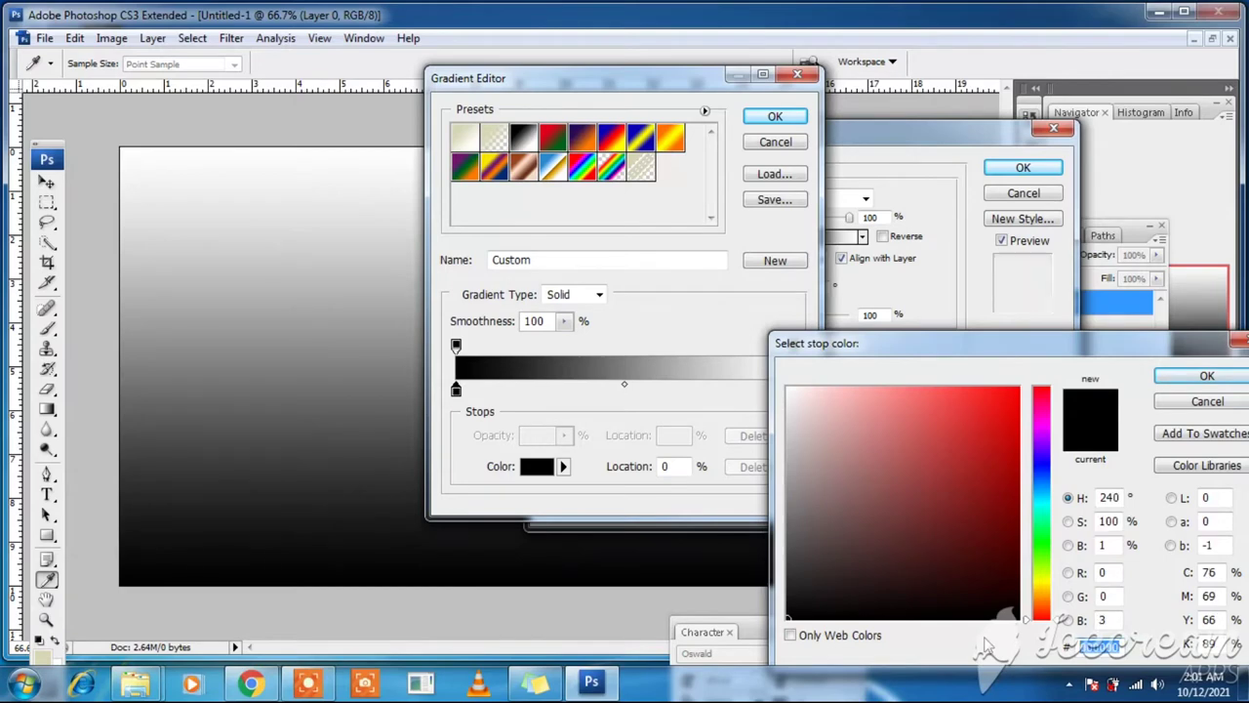
text(35)
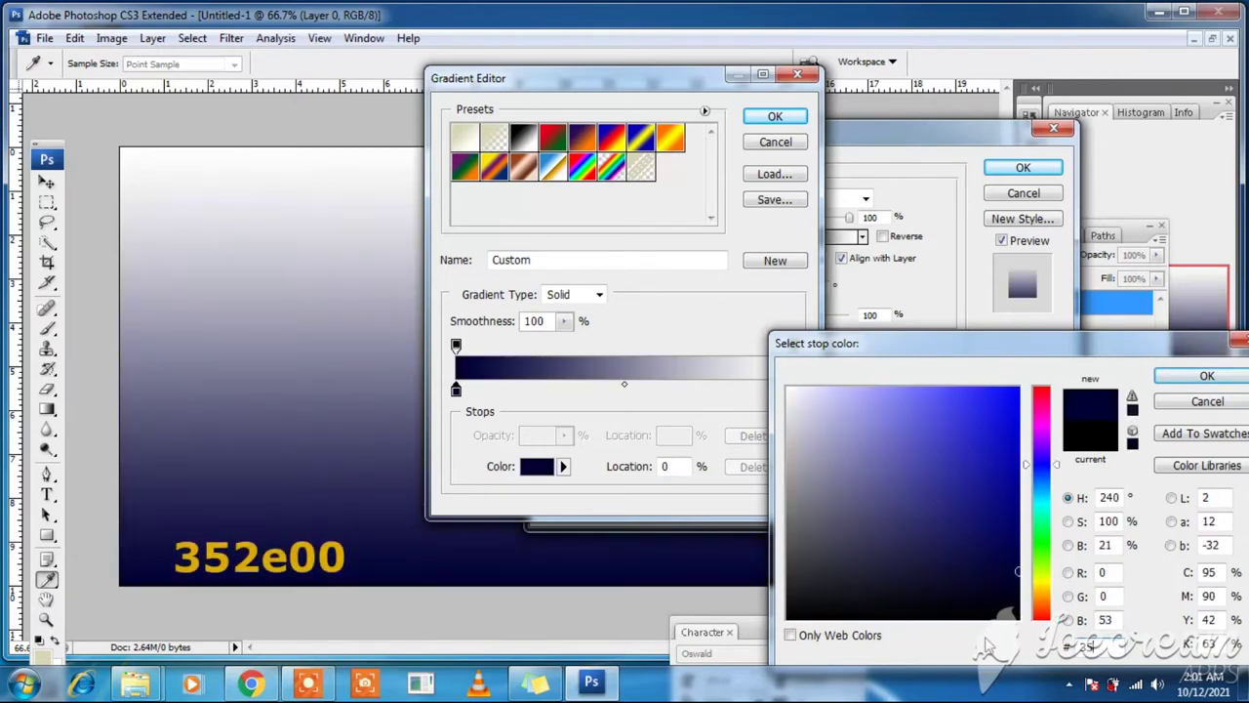
text(2e)
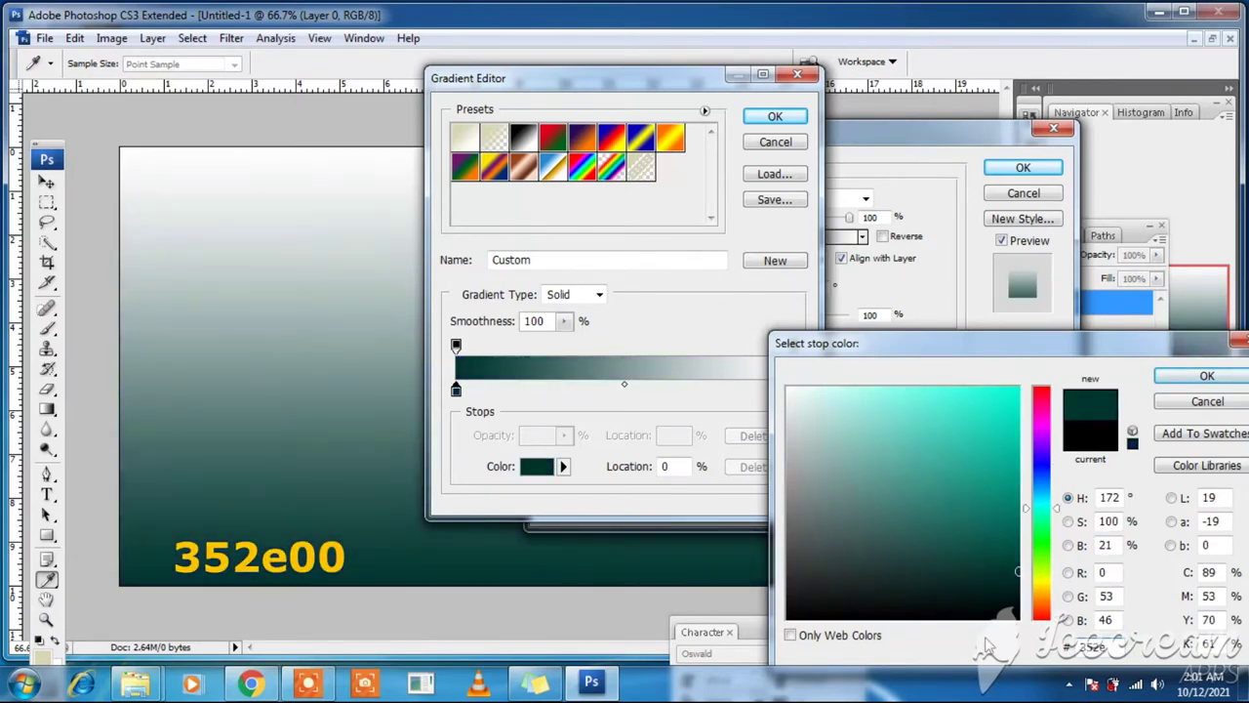
text(00)
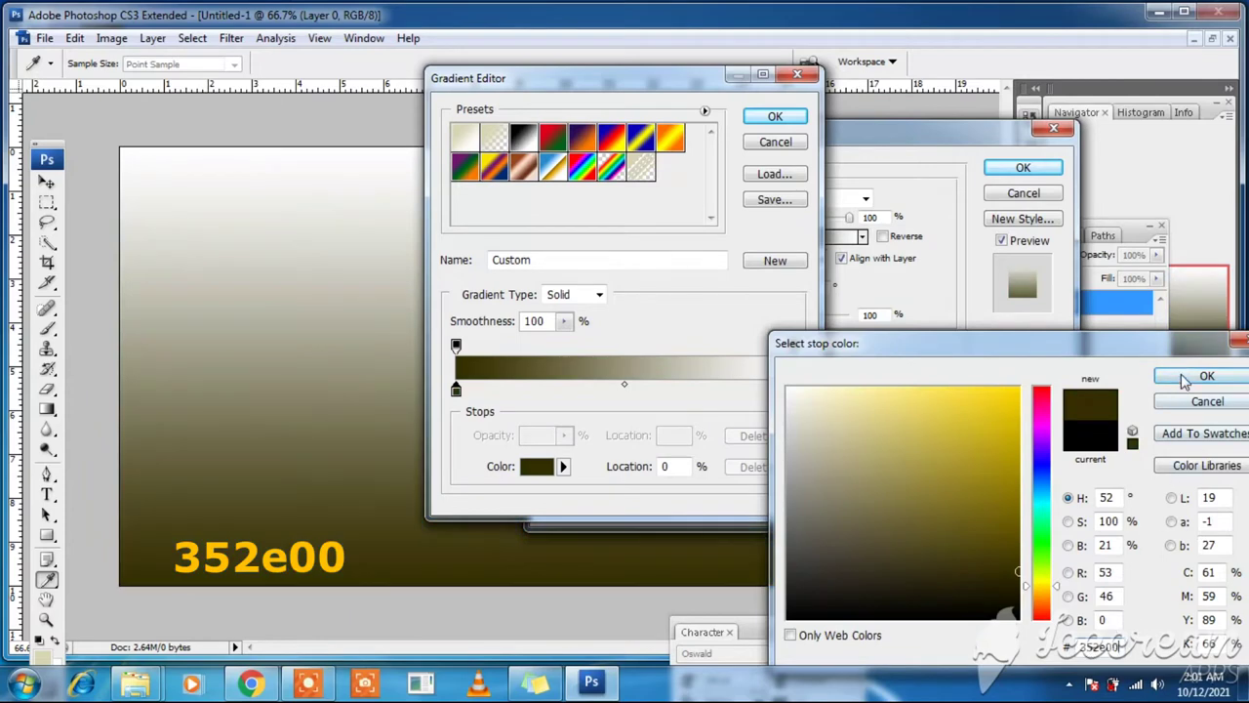
click(1200, 377)
double_click(791, 389)
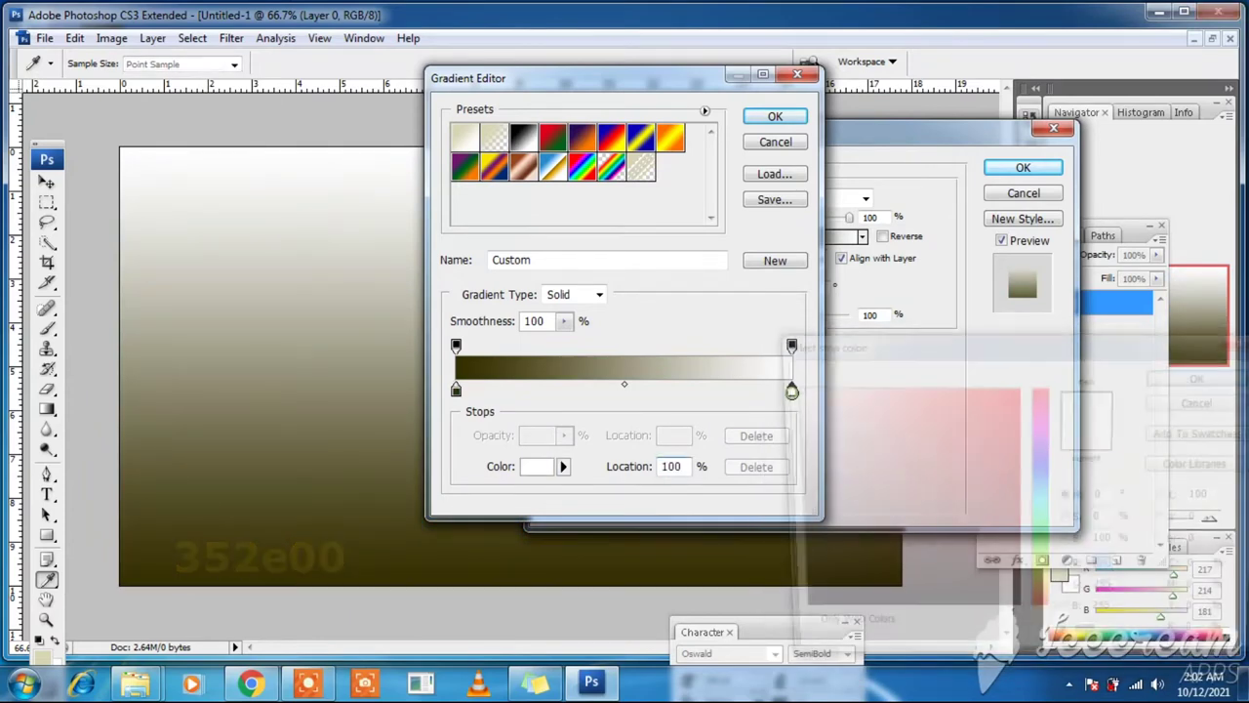
double_click(1113, 644)
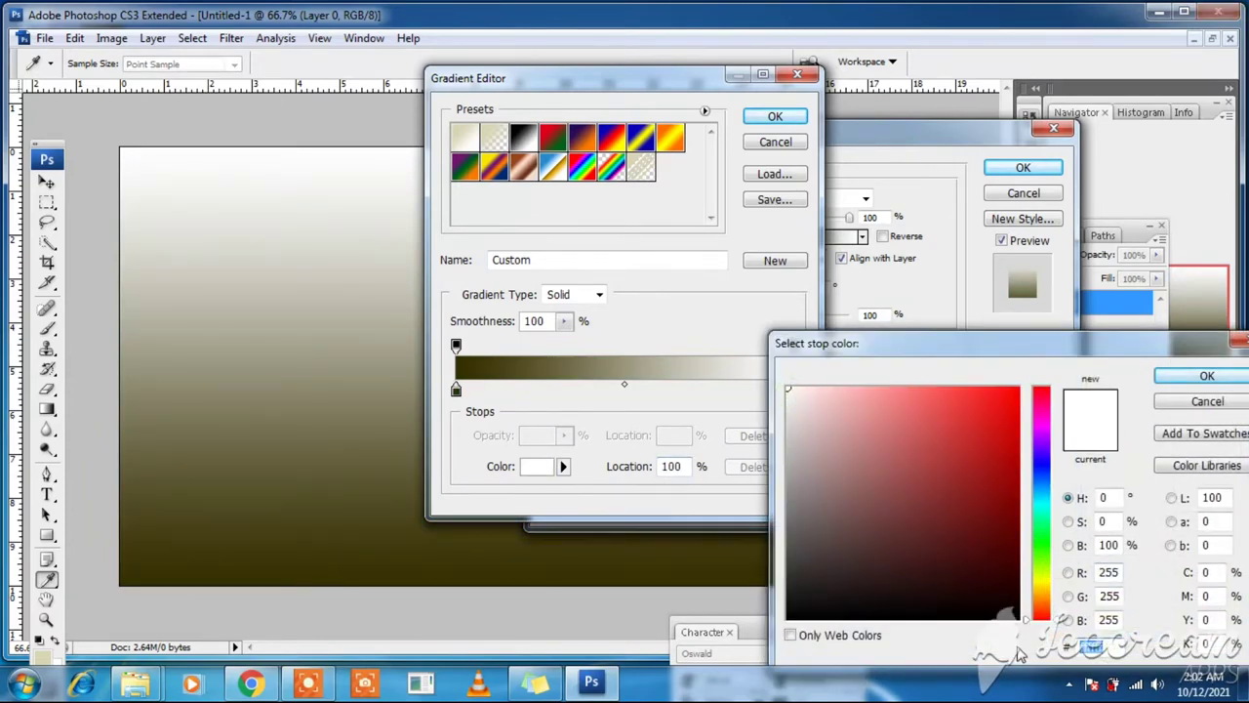
text(0c)
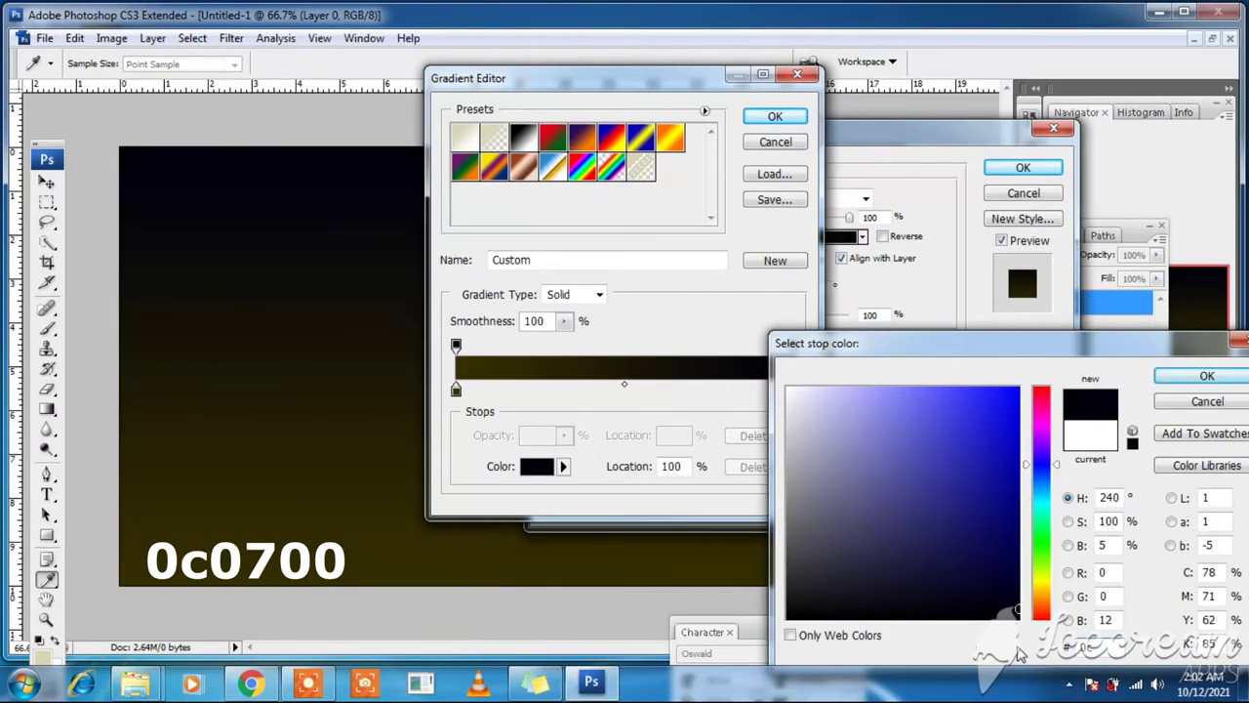
text(07)
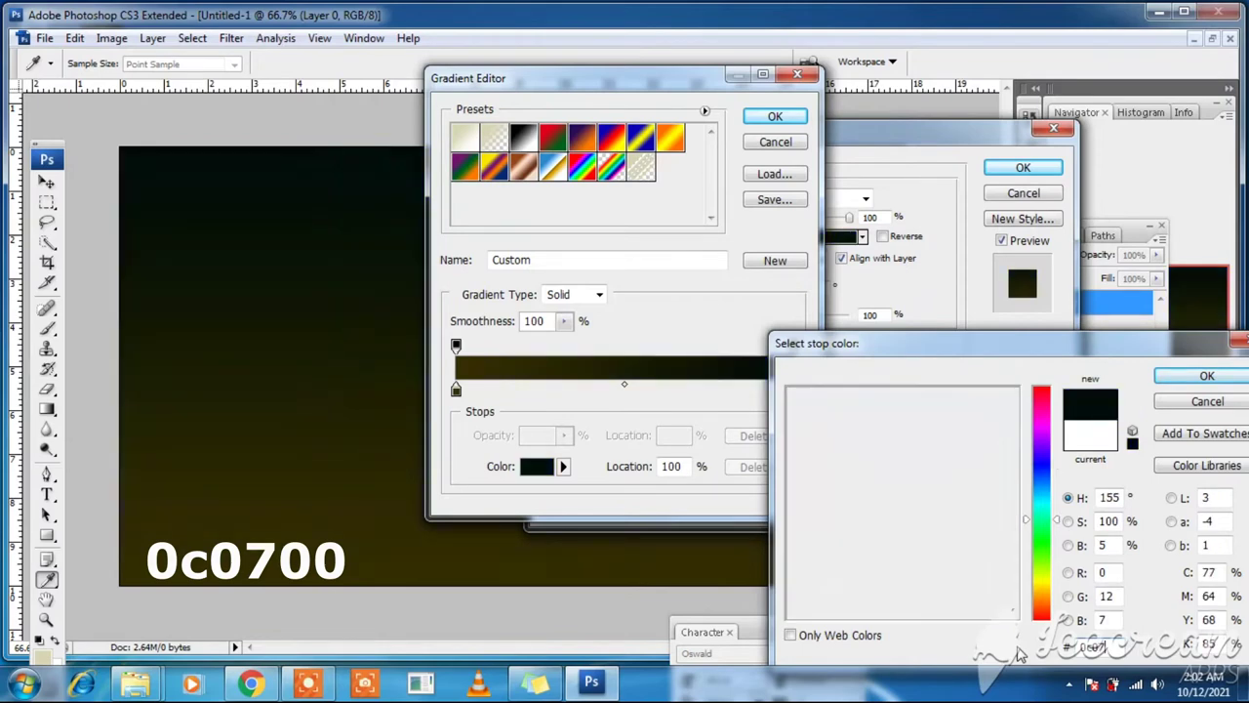
text(00)
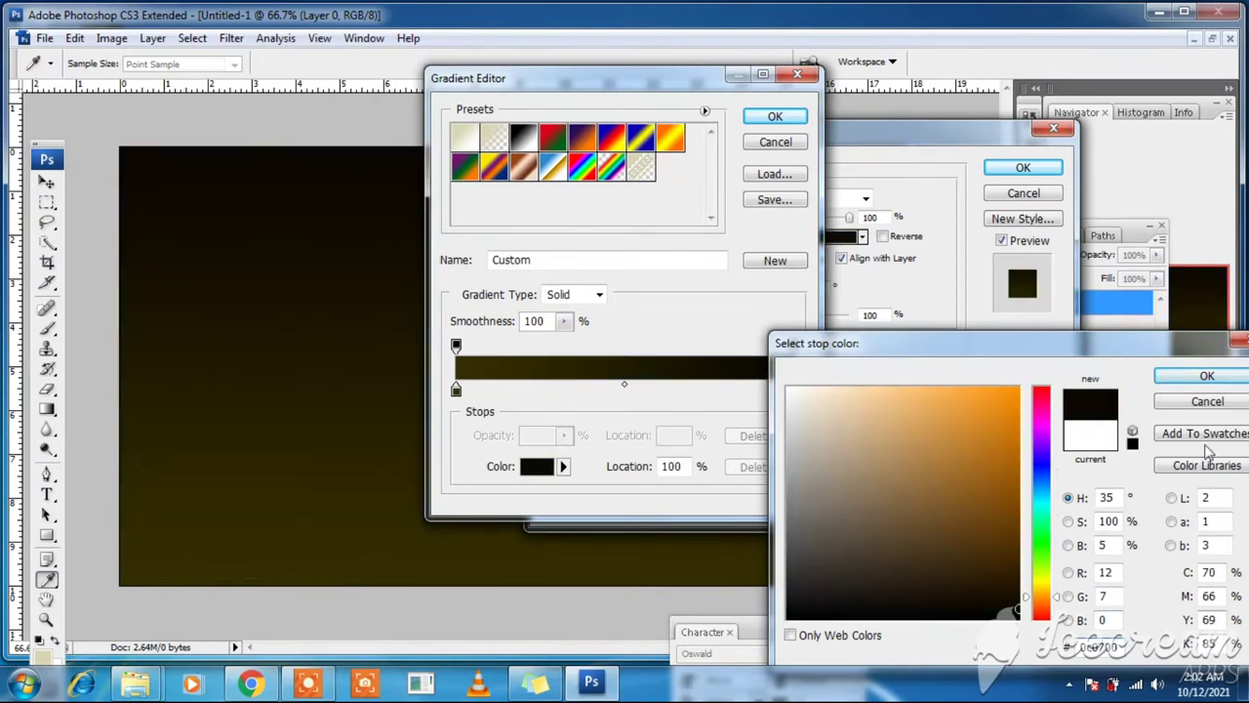
click(1200, 376)
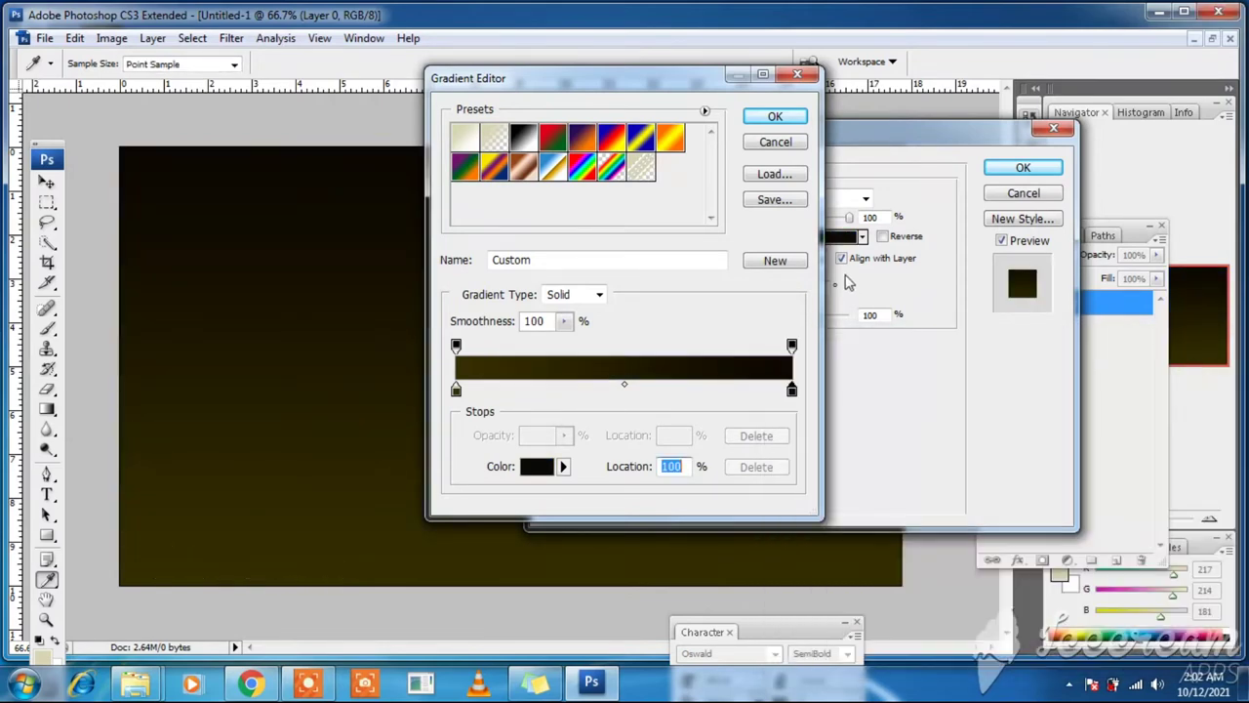
click(774, 117)
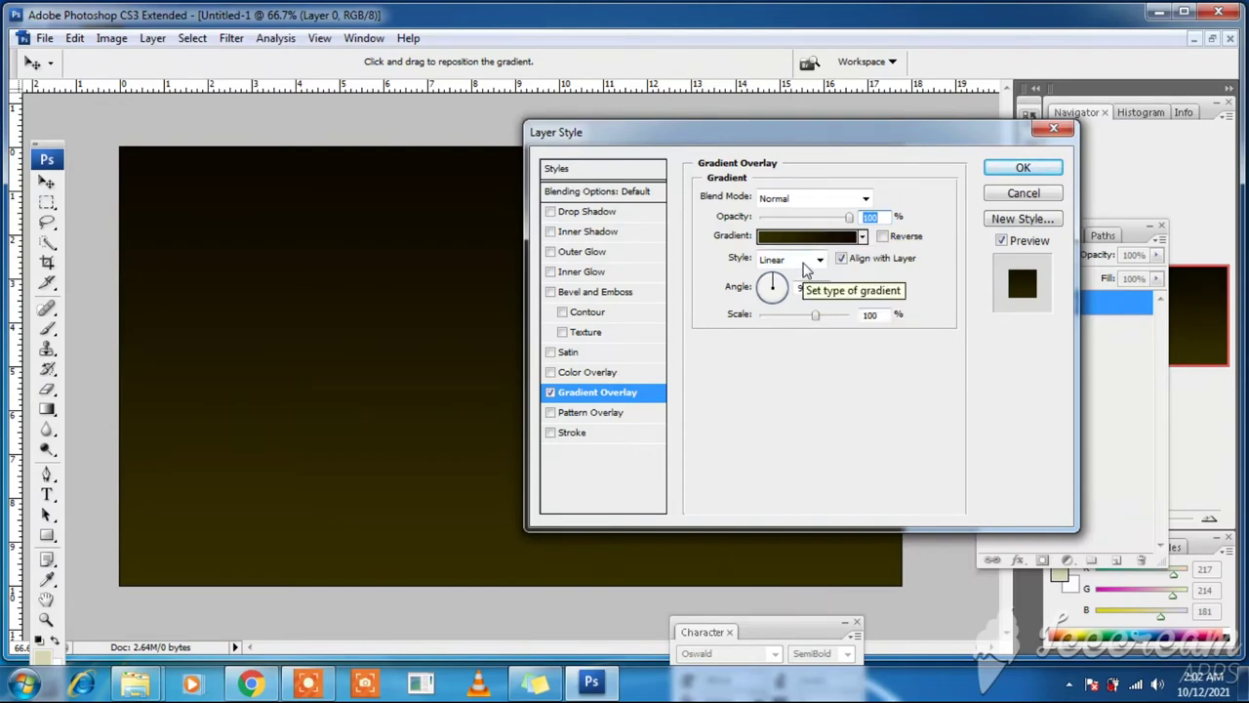
Make the gradient overlay Radial and apply it.
click(802, 263)
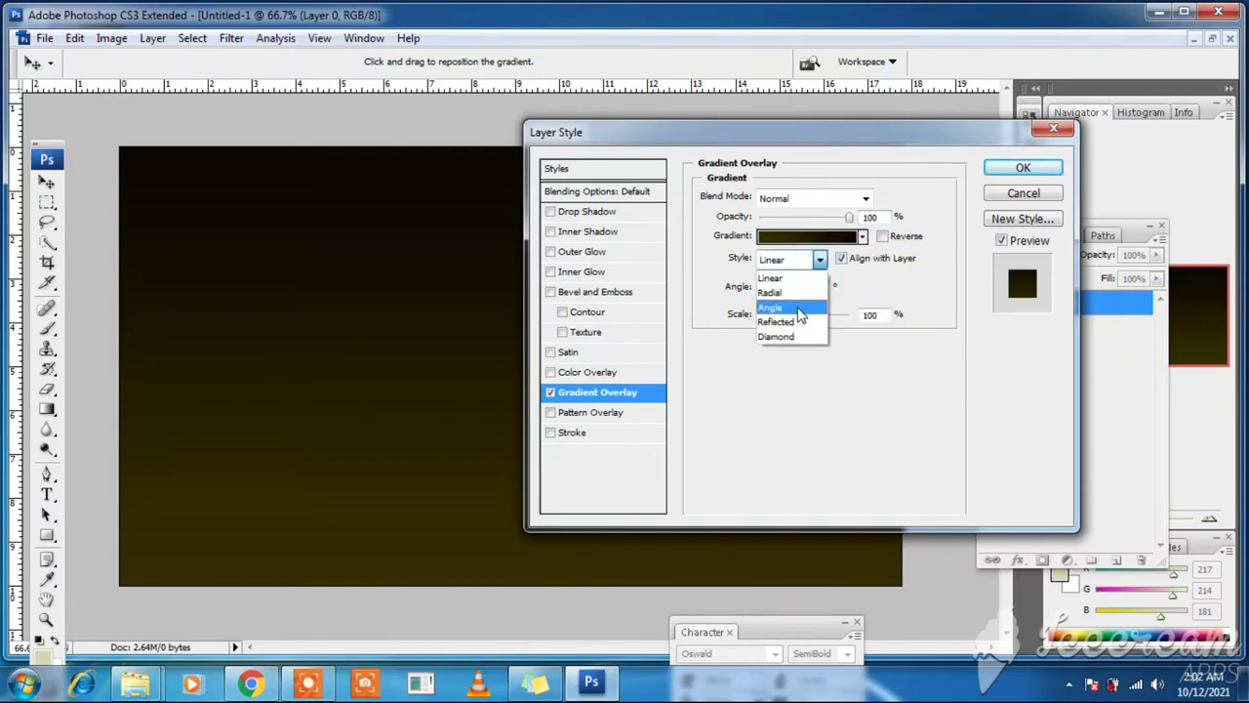
click(799, 293)
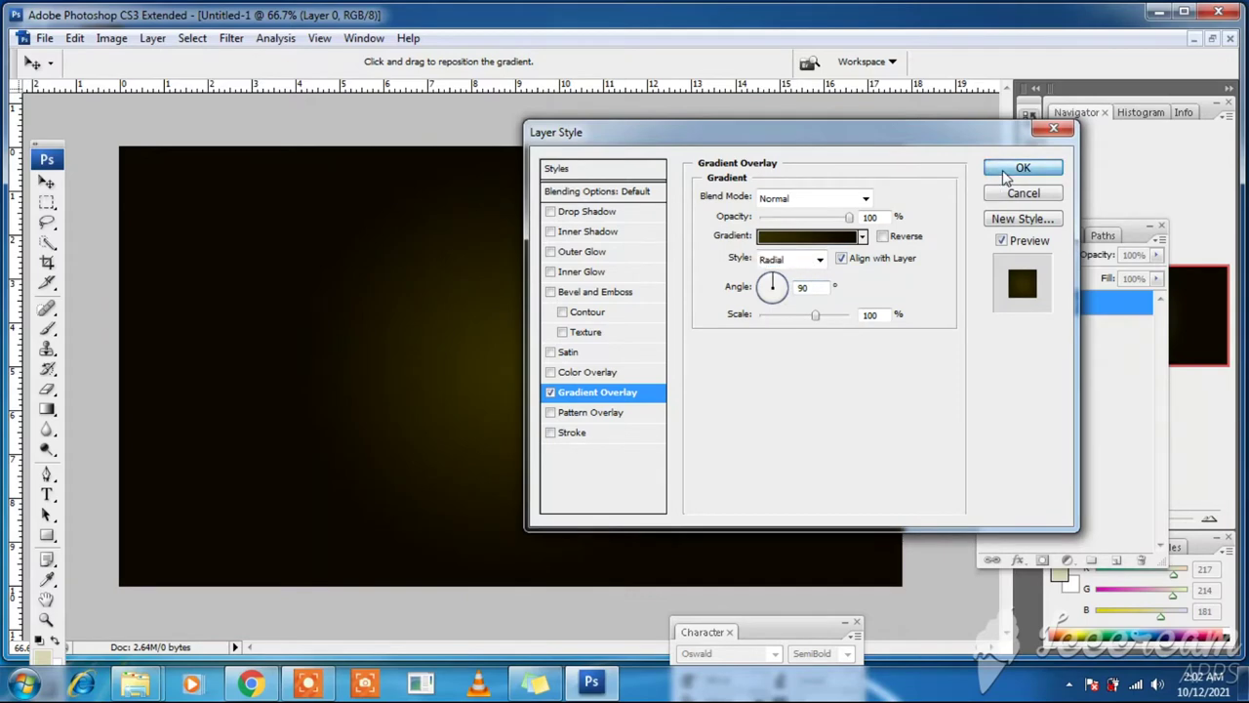
click(1022, 168)
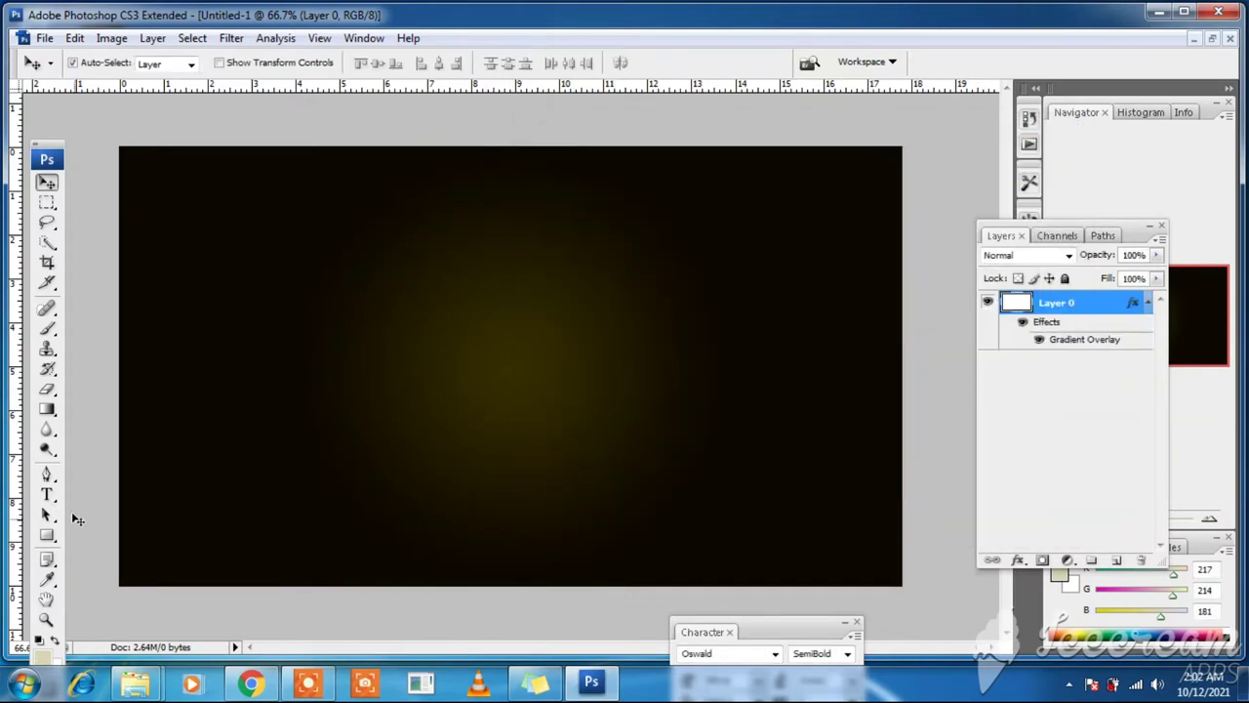
Type RING in 300 pt Oswald SemiBold and move it to the canvas centre.
click(46, 495)
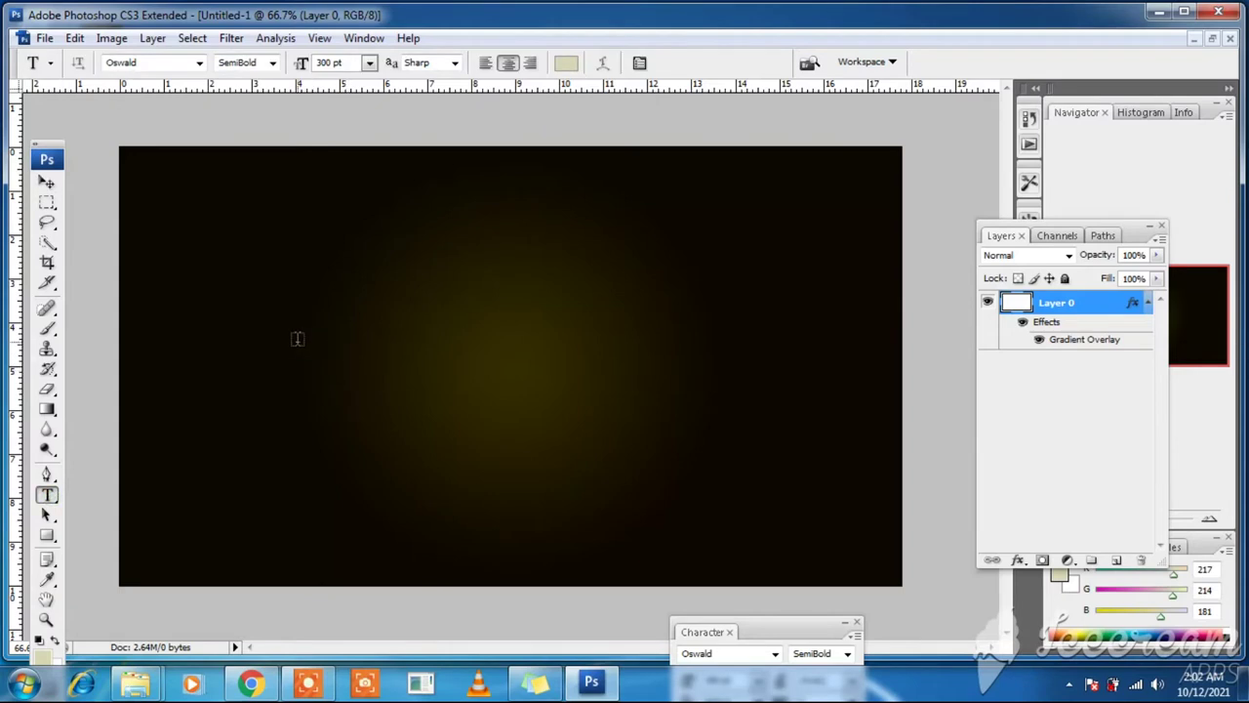
click(297, 339)
text(RI)
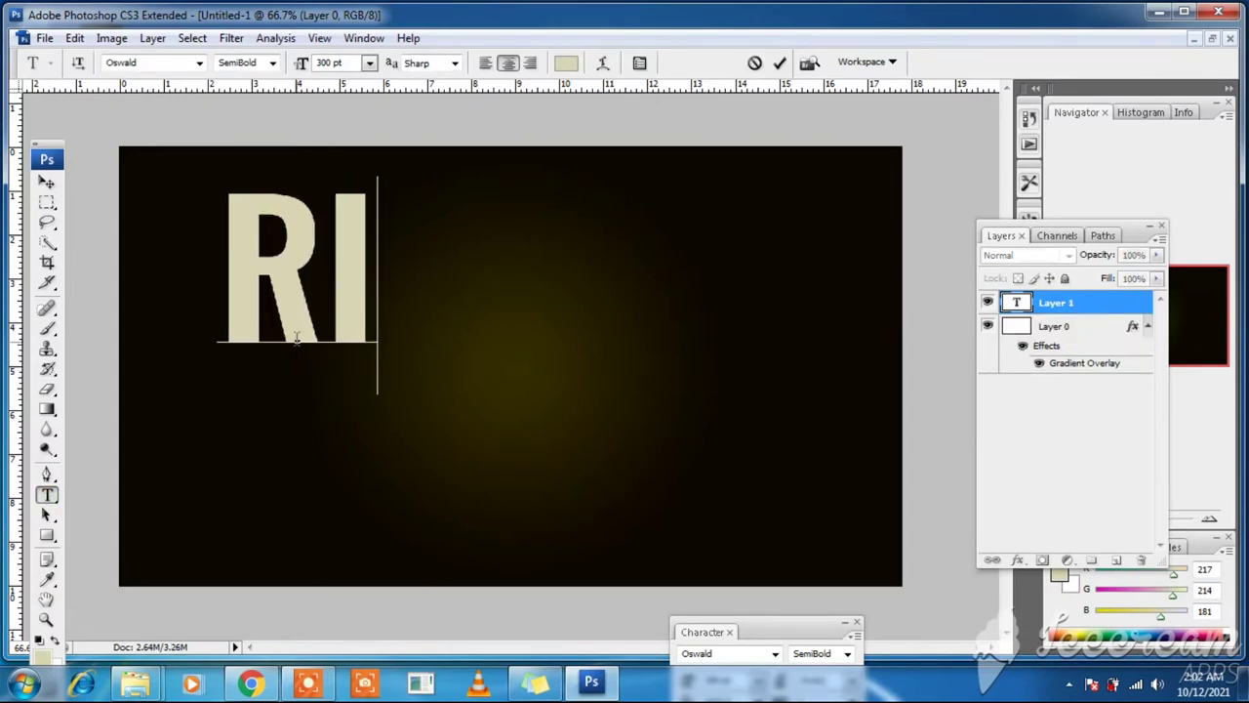
text(NG)
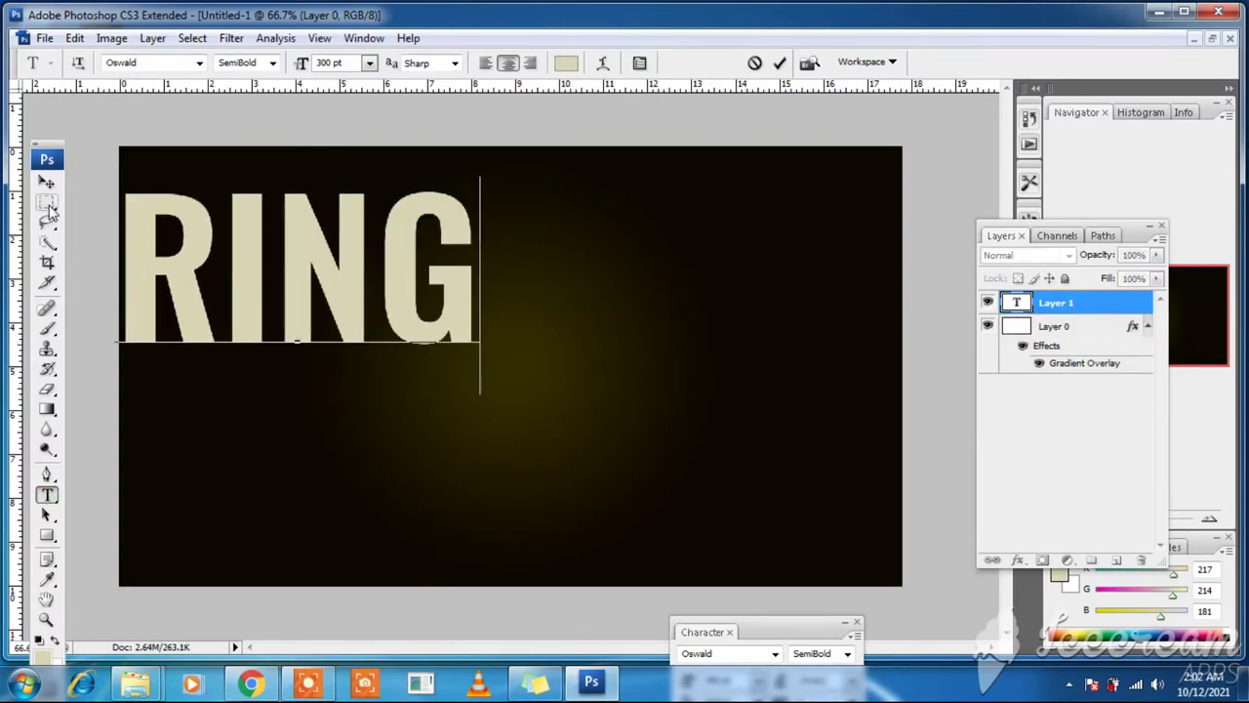
click(46, 183)
mouse_move(198, 264)
mouse_down()
mouse_move(464, 400)
mouse_move(440, 360)
mouse_up()
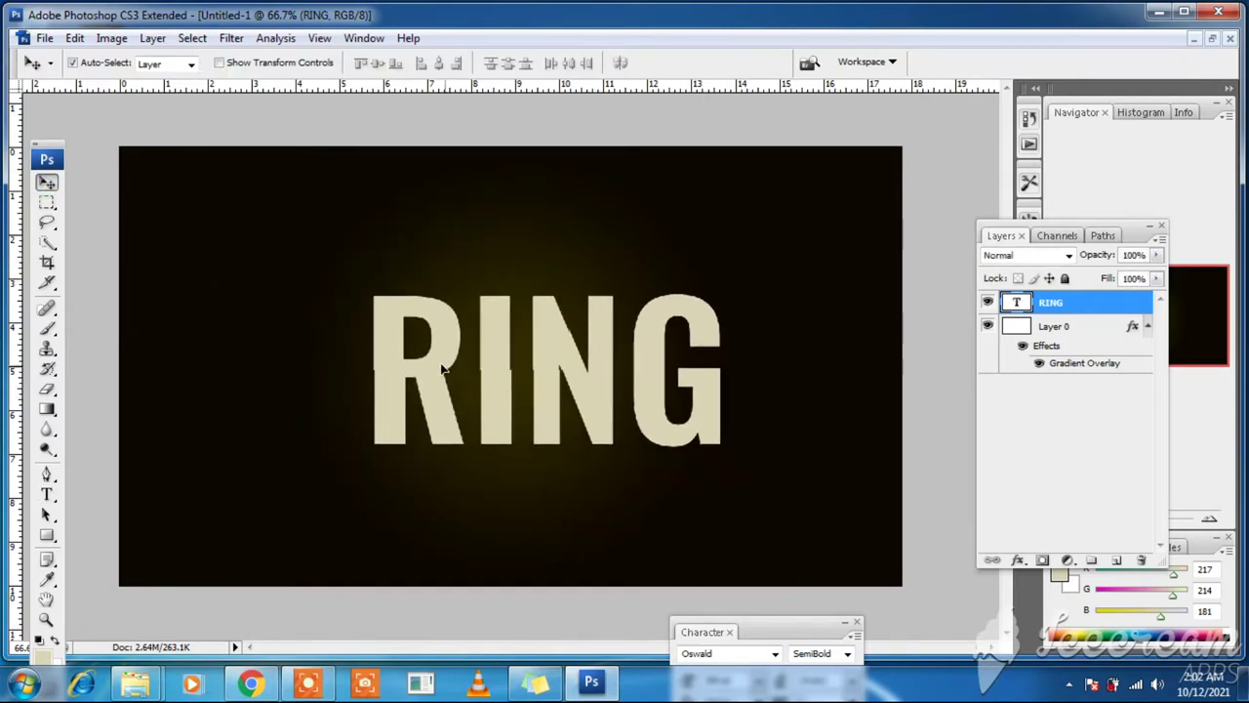
click(46, 494)
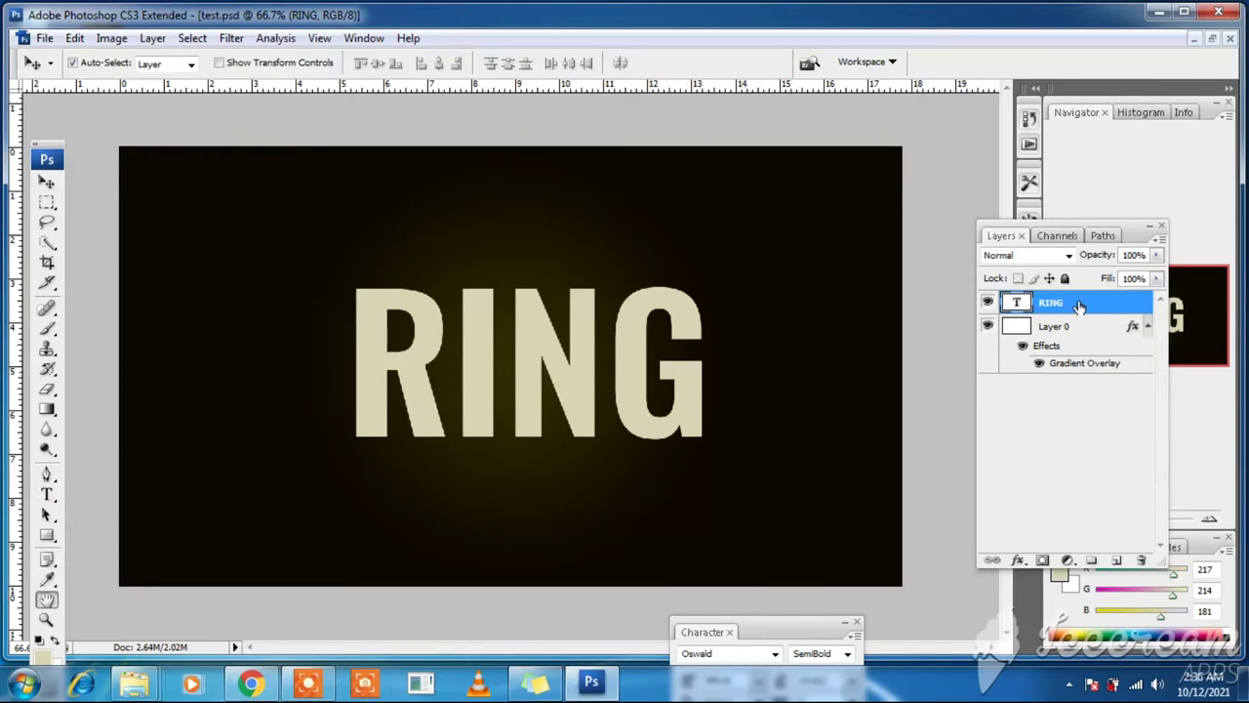
Give RING a Bevel and Emboss with Inner Bevel style, Chisel Hard technique and size 250.
double_click(1078, 307)
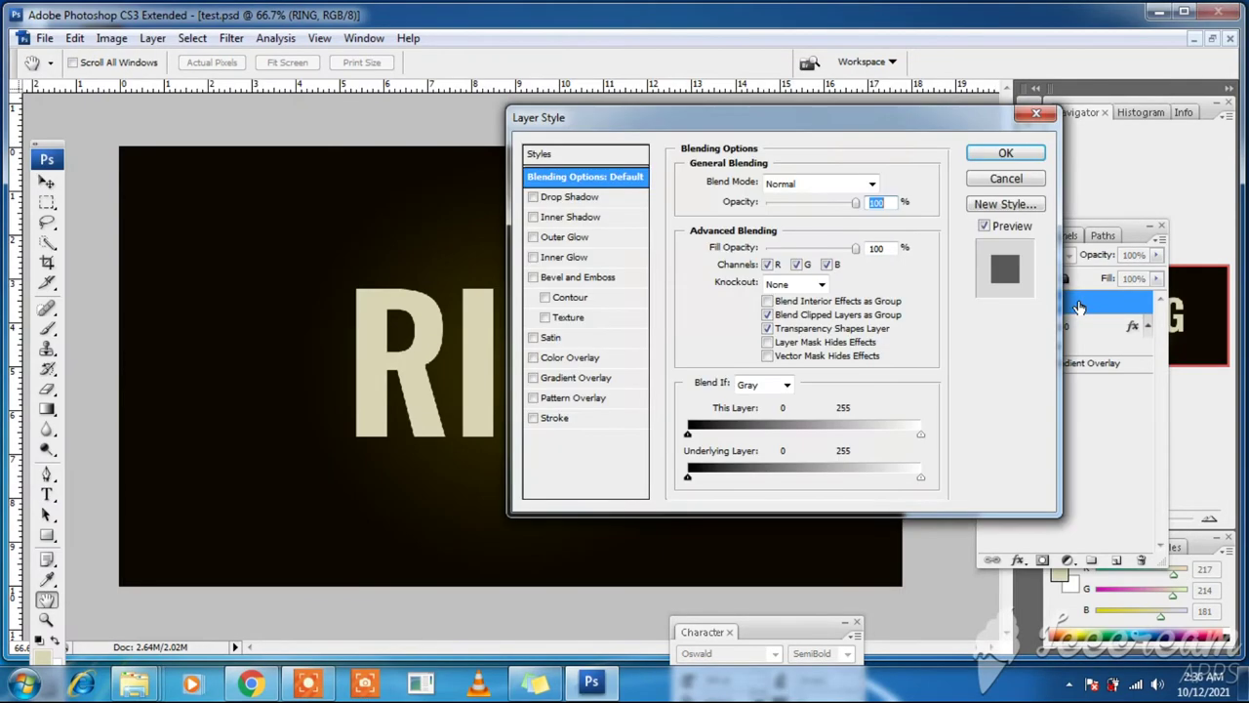
click(596, 278)
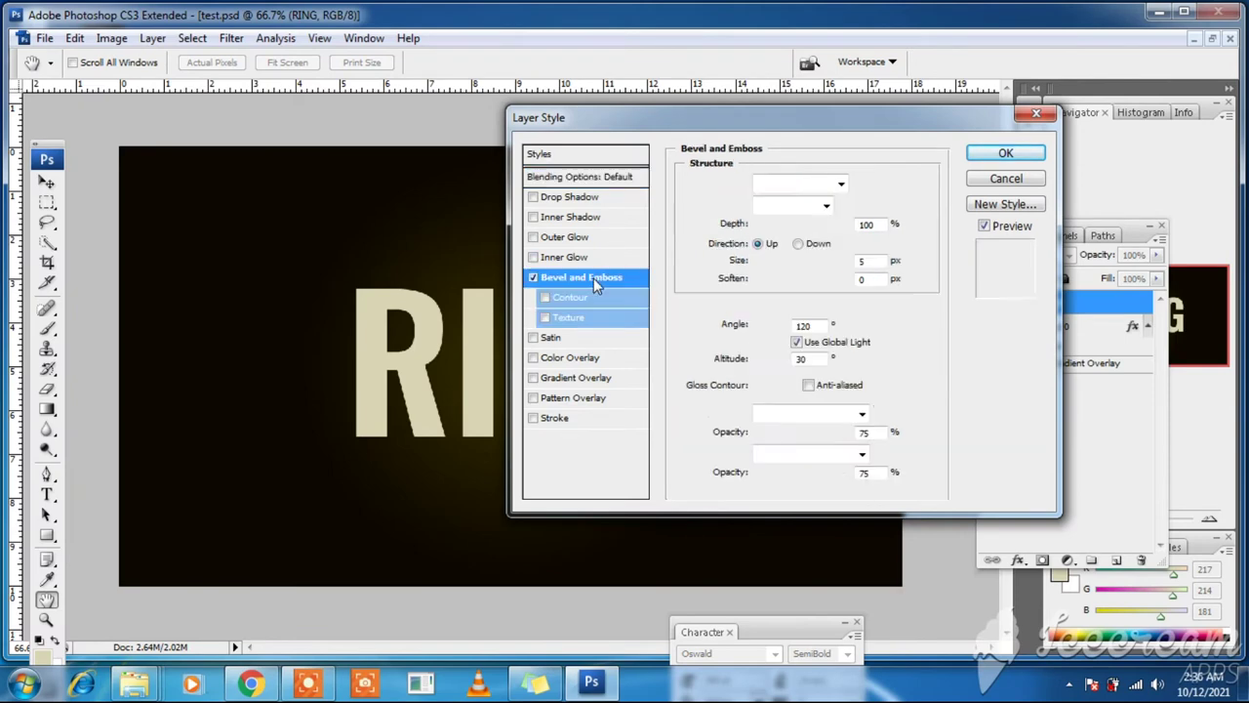
click(838, 187)
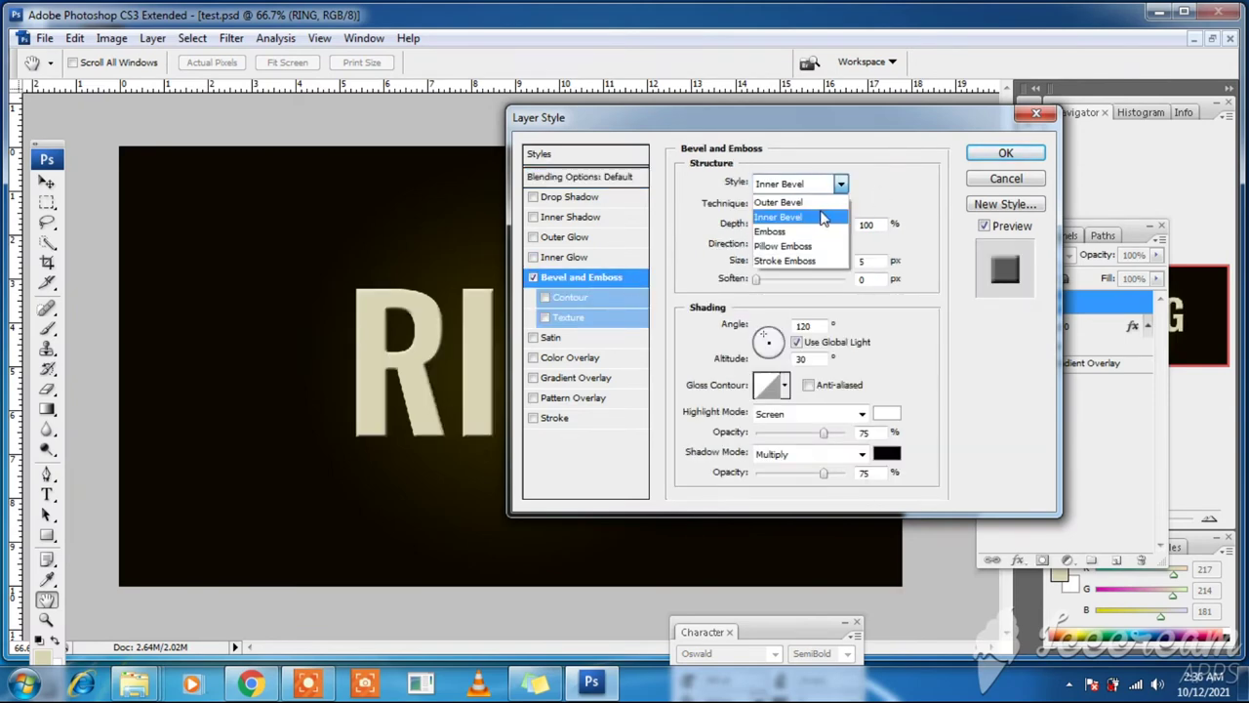
click(822, 217)
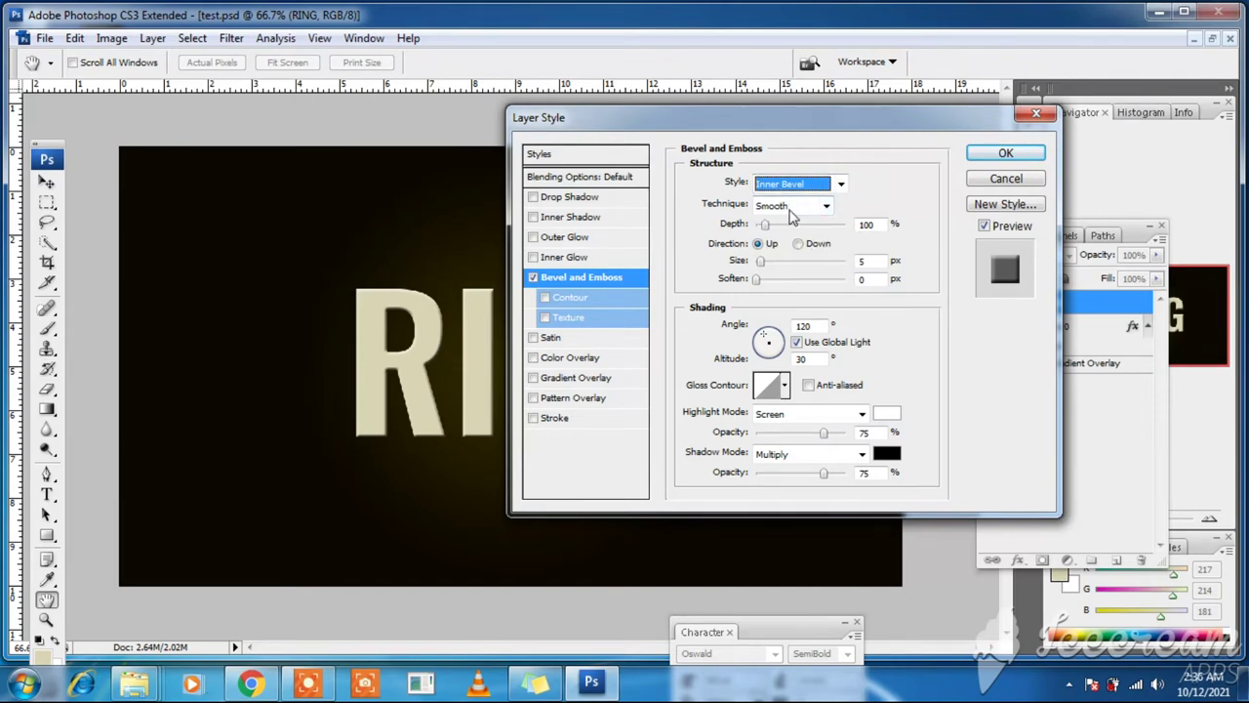
click(796, 205)
click(786, 236)
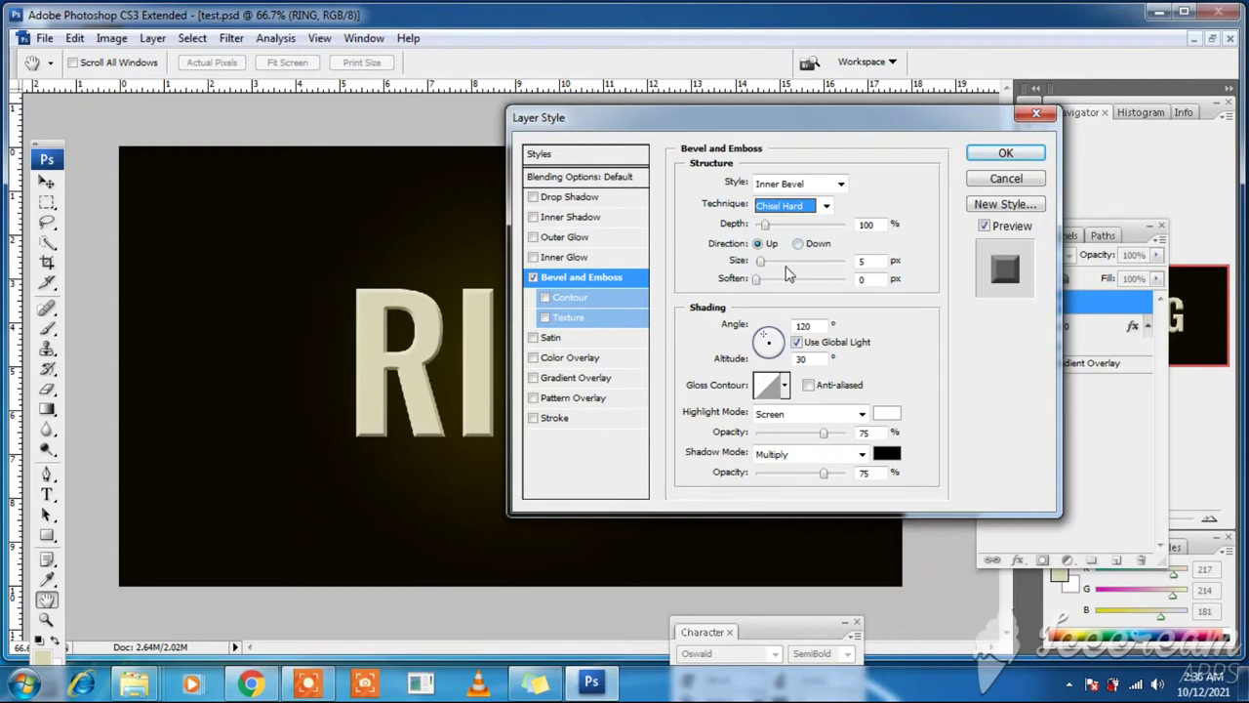
double_click(871, 262)
text(250)
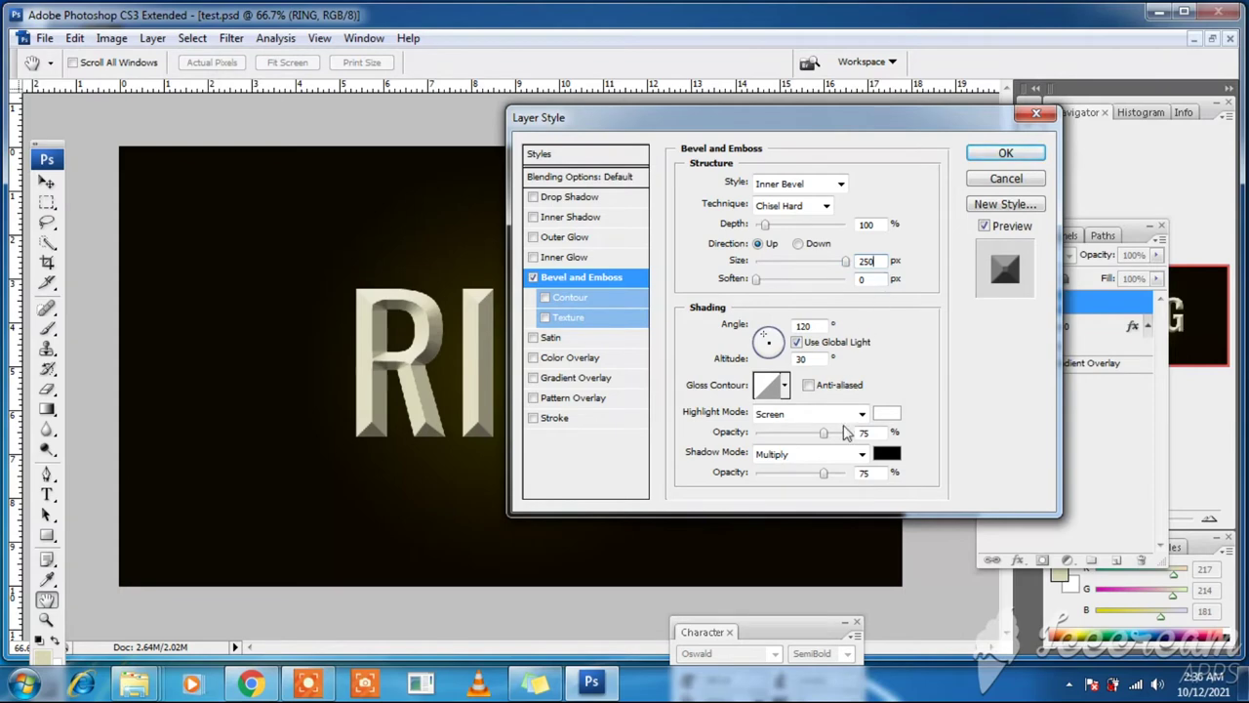
Pick a ring-shaped Gloss Contour, keep Screen and Multiply modes, and apply the bevel.
click(783, 386)
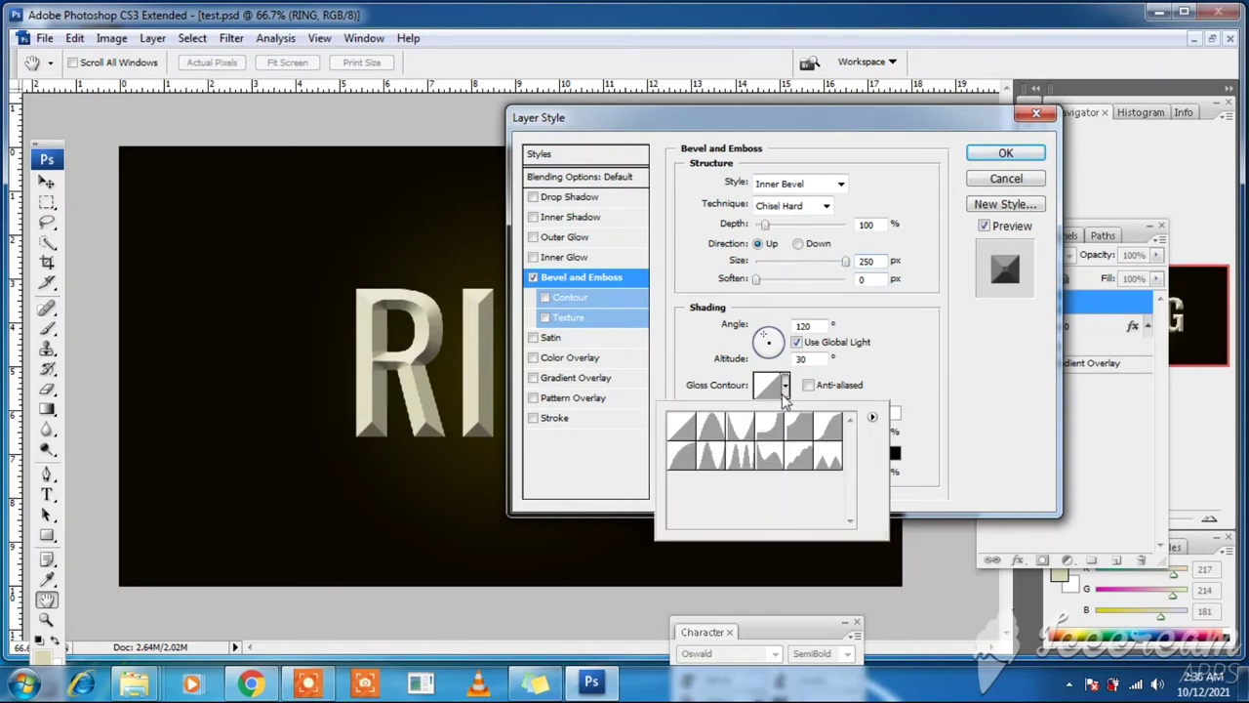
click(711, 455)
key(Return)
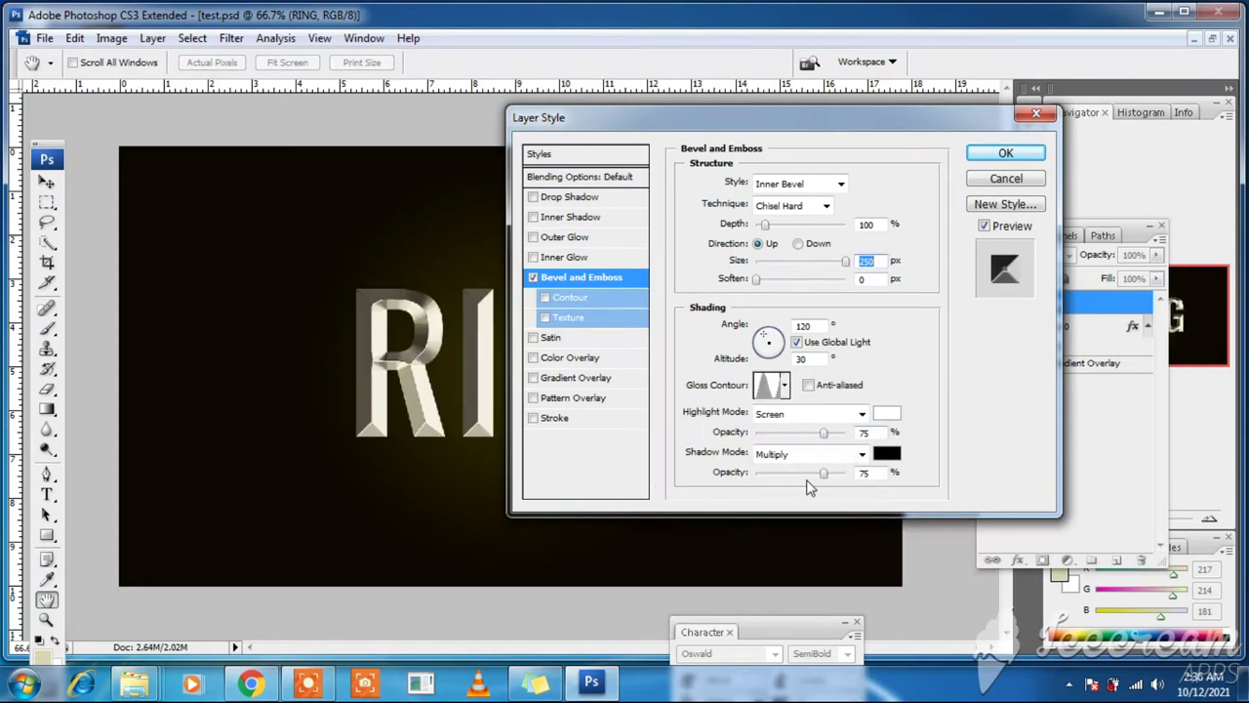
click(802, 420)
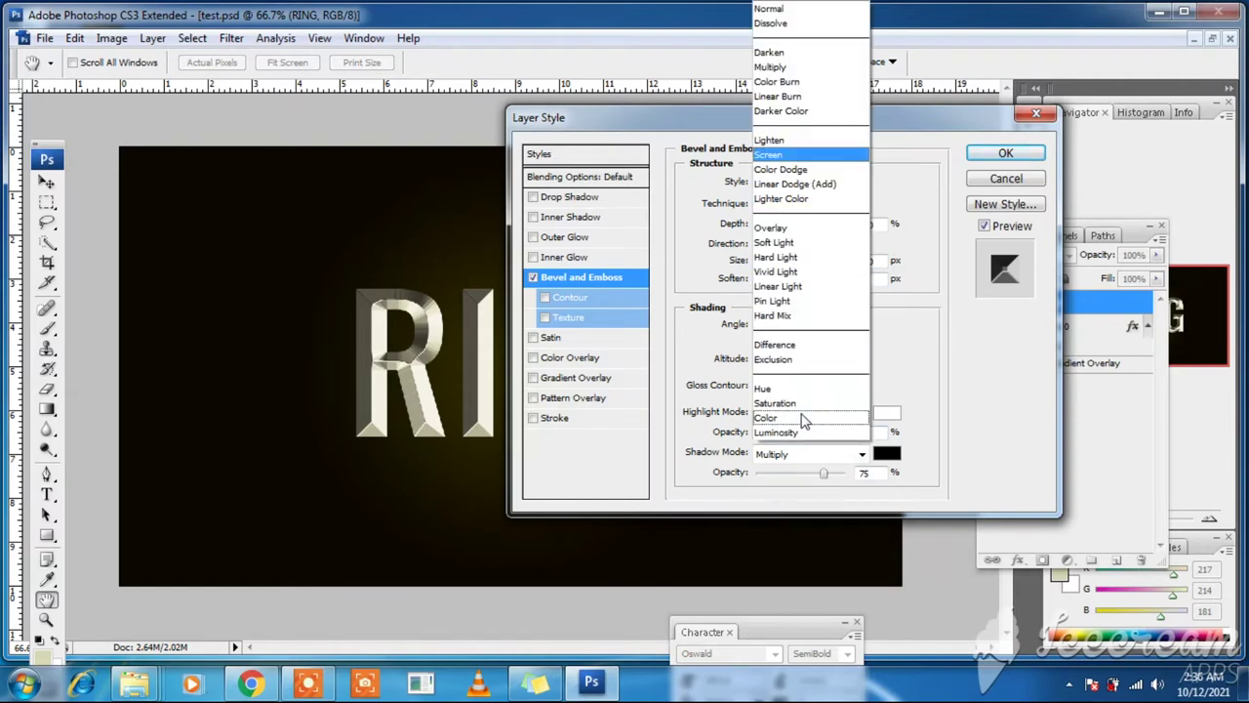
click(781, 156)
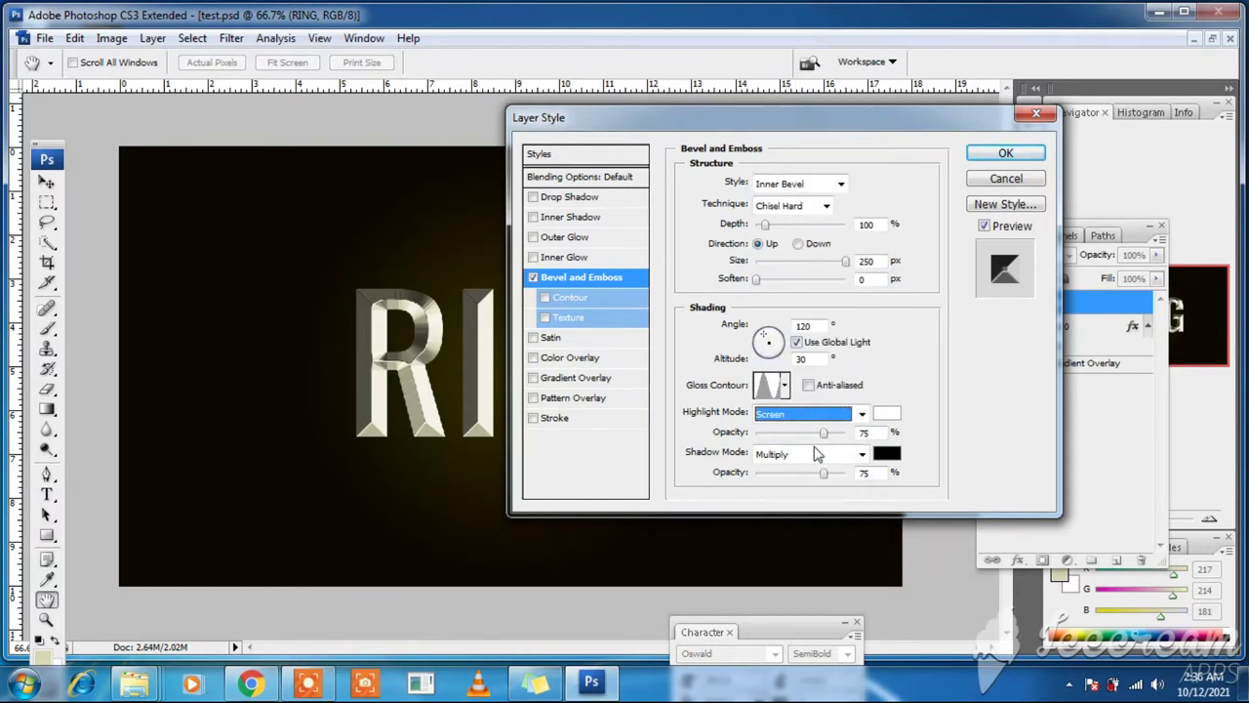
click(761, 461)
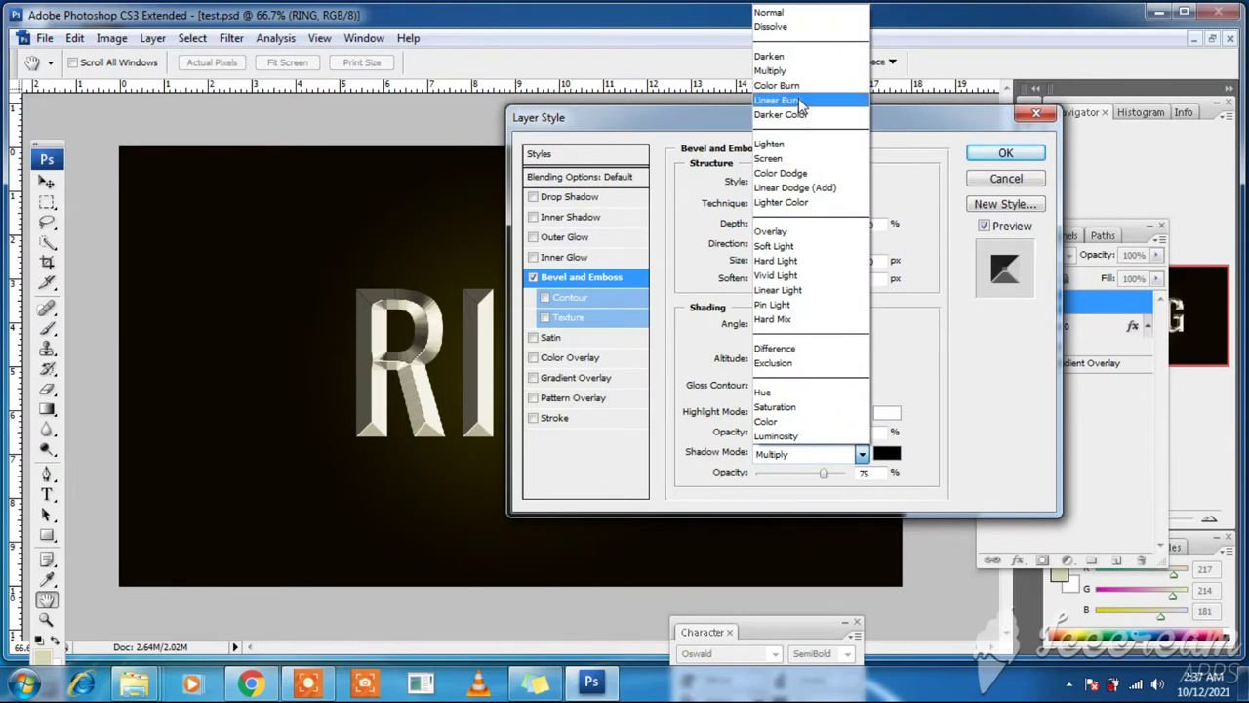
click(776, 70)
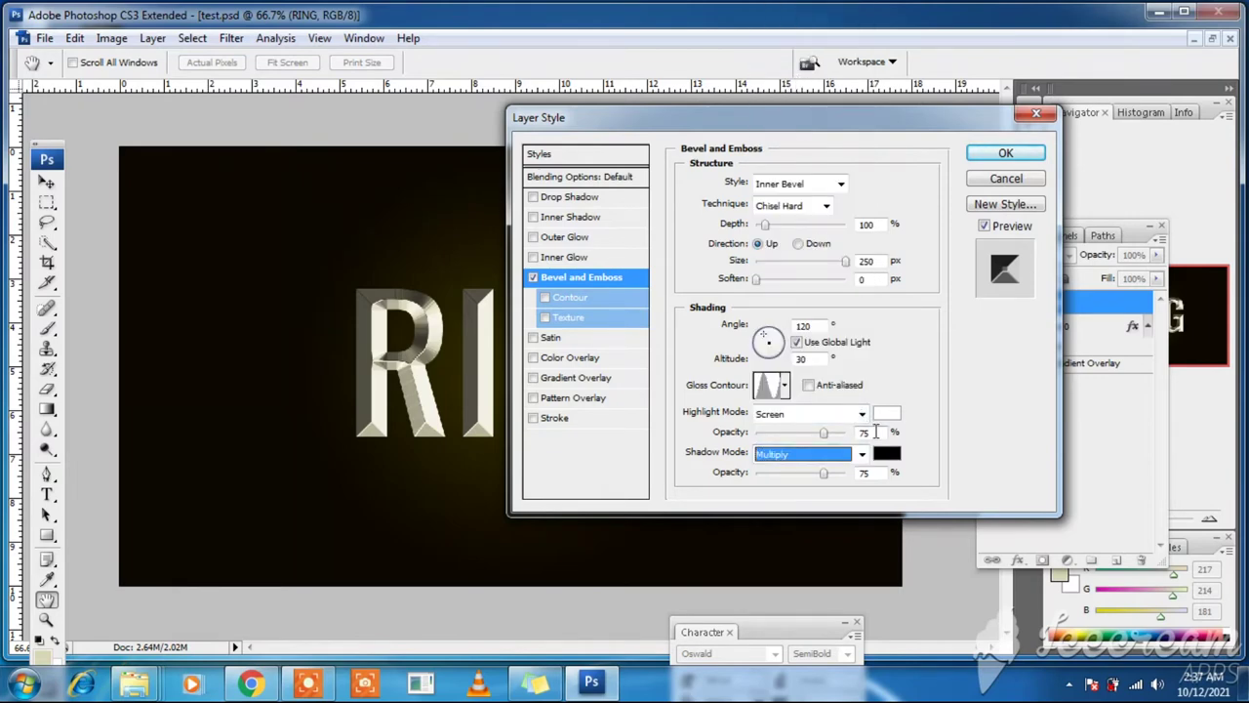
click(876, 431)
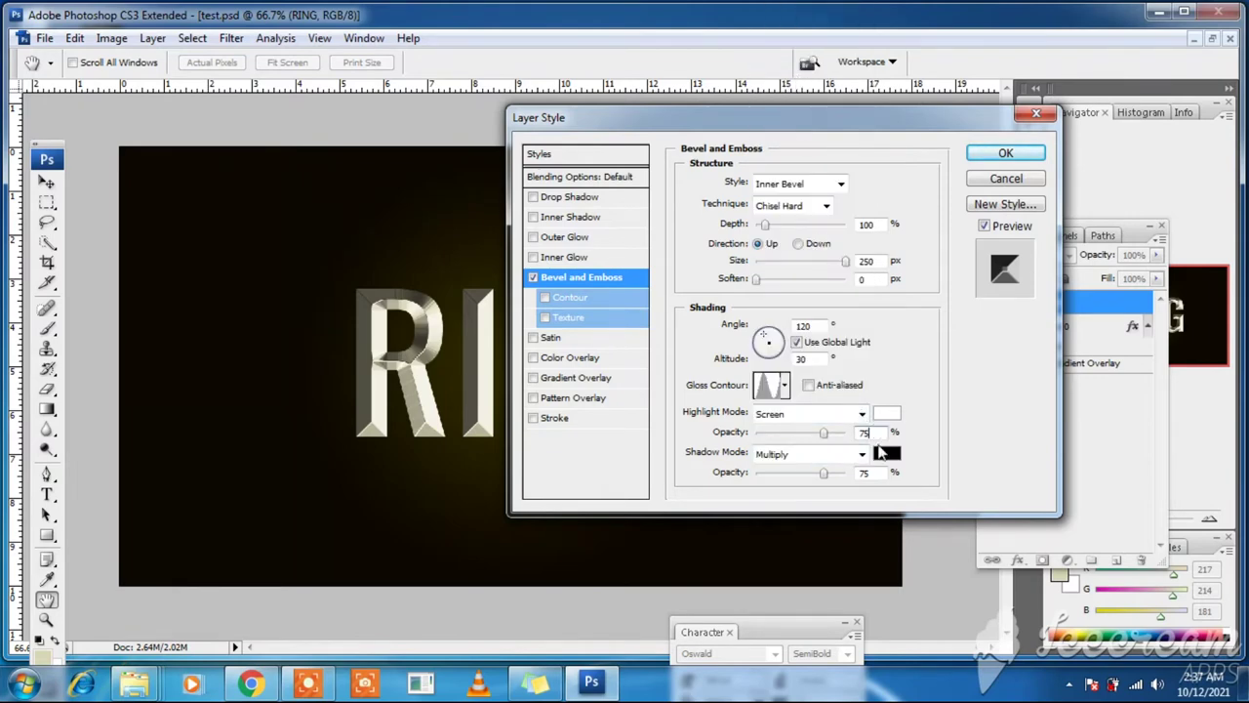
click(1005, 154)
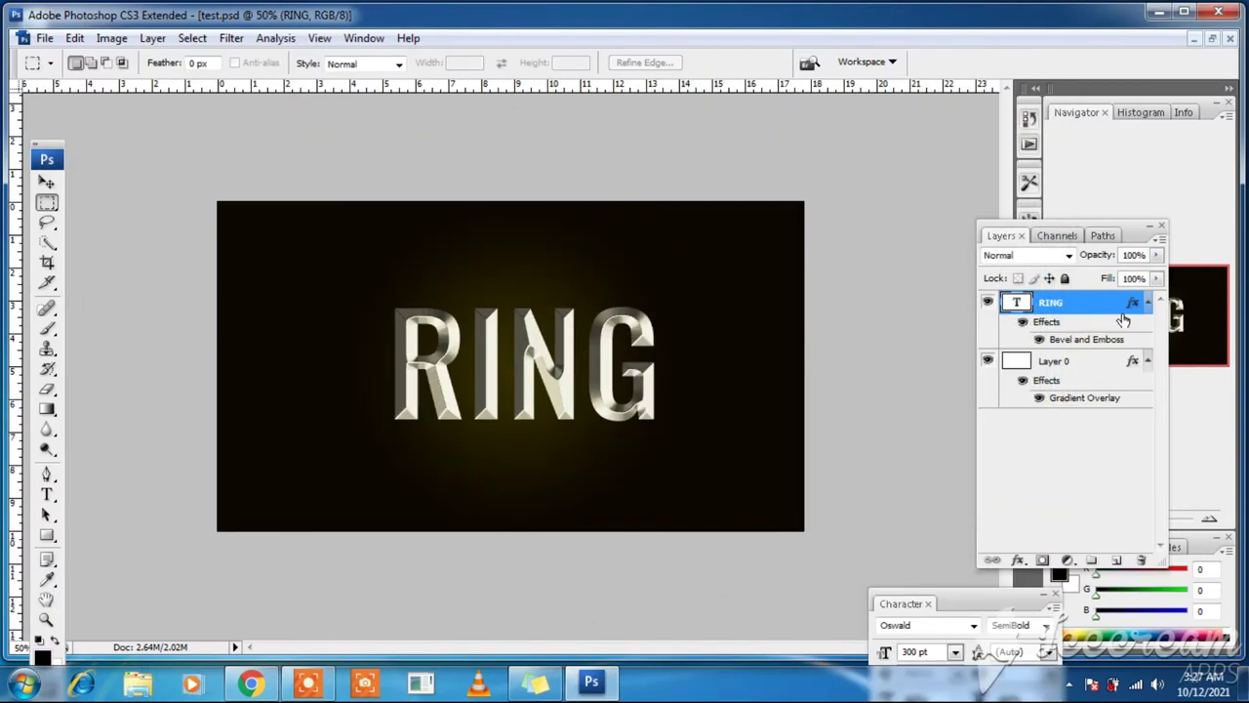
Add a Gradient Overlay to RING with stops #8b7c3b and #908e00.
double_click(1134, 306)
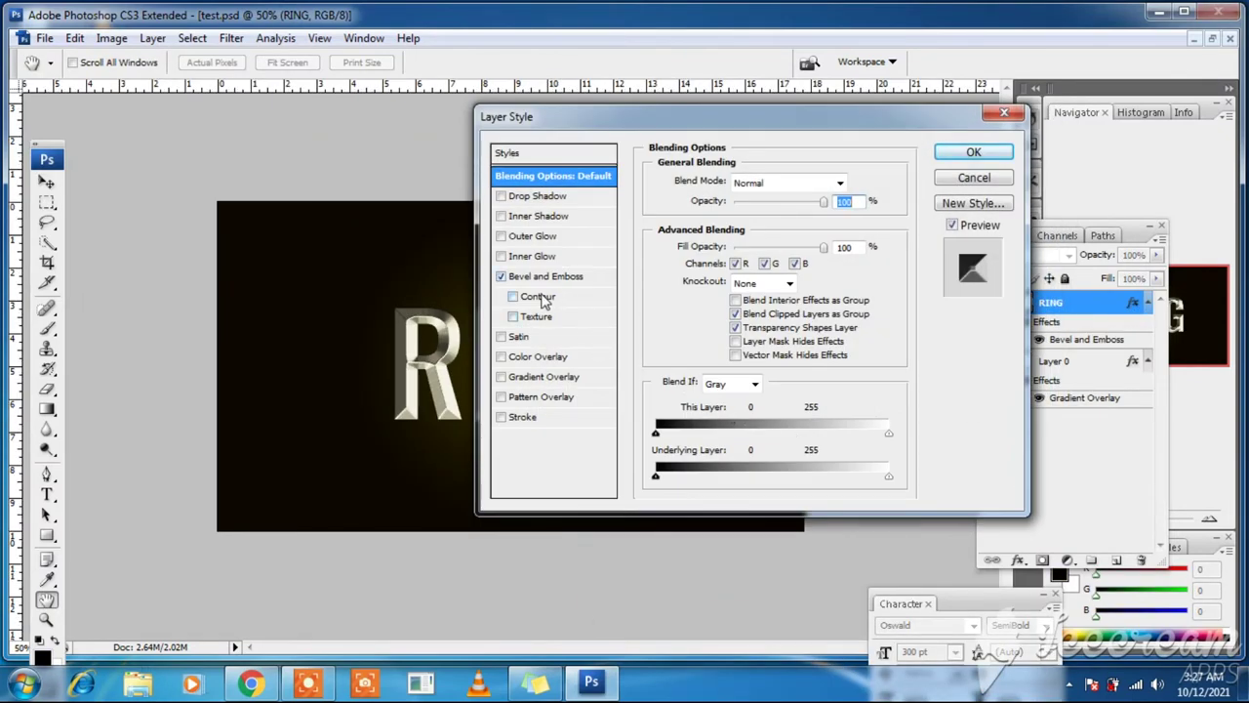
click(544, 380)
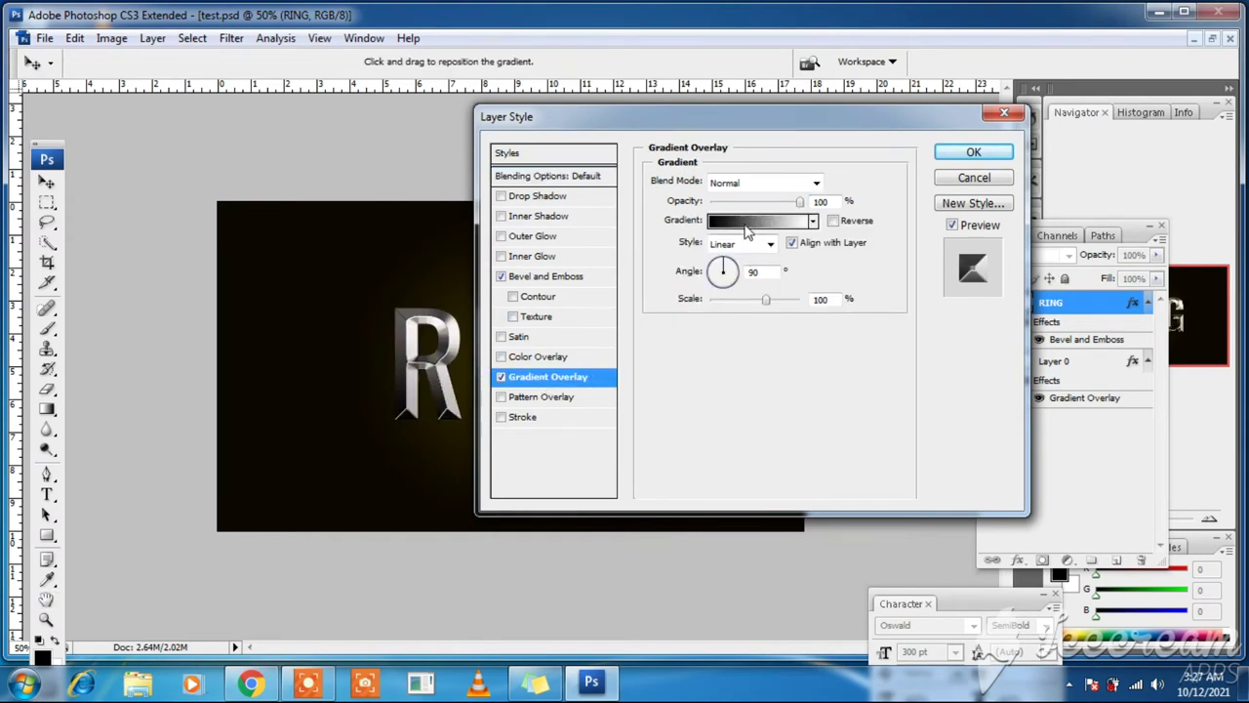
click(747, 224)
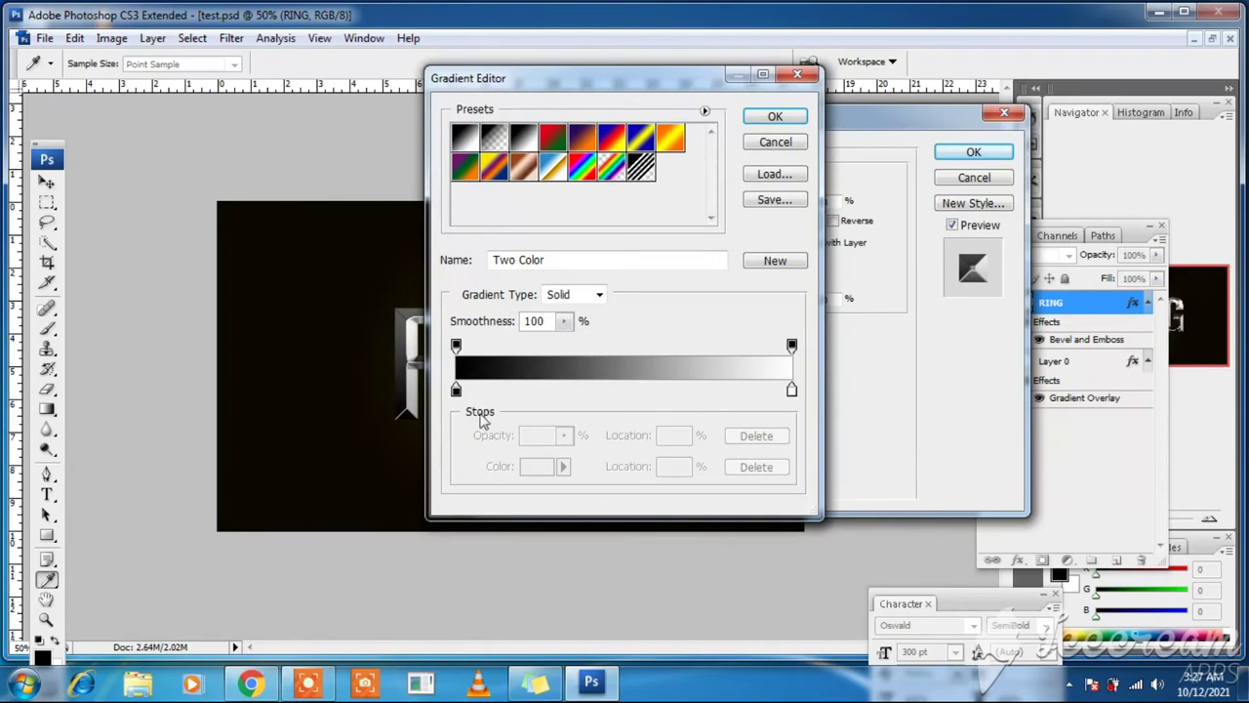
double_click(455, 390)
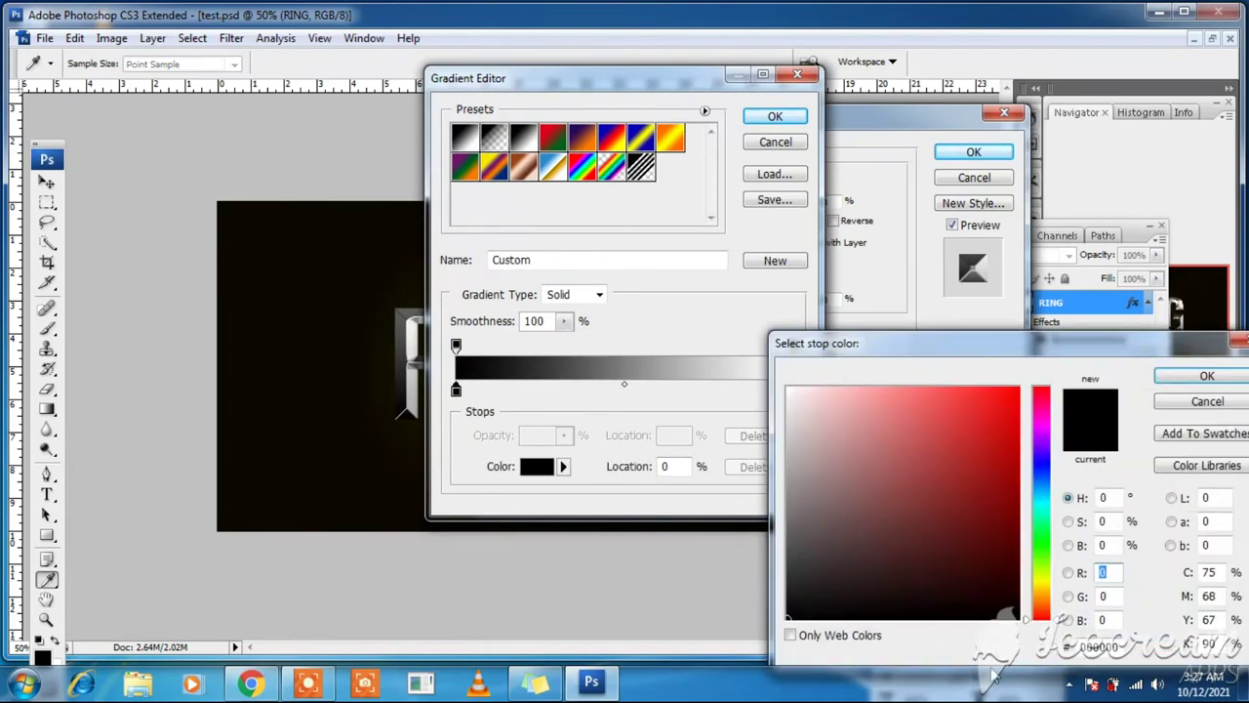
double_click(1093, 646)
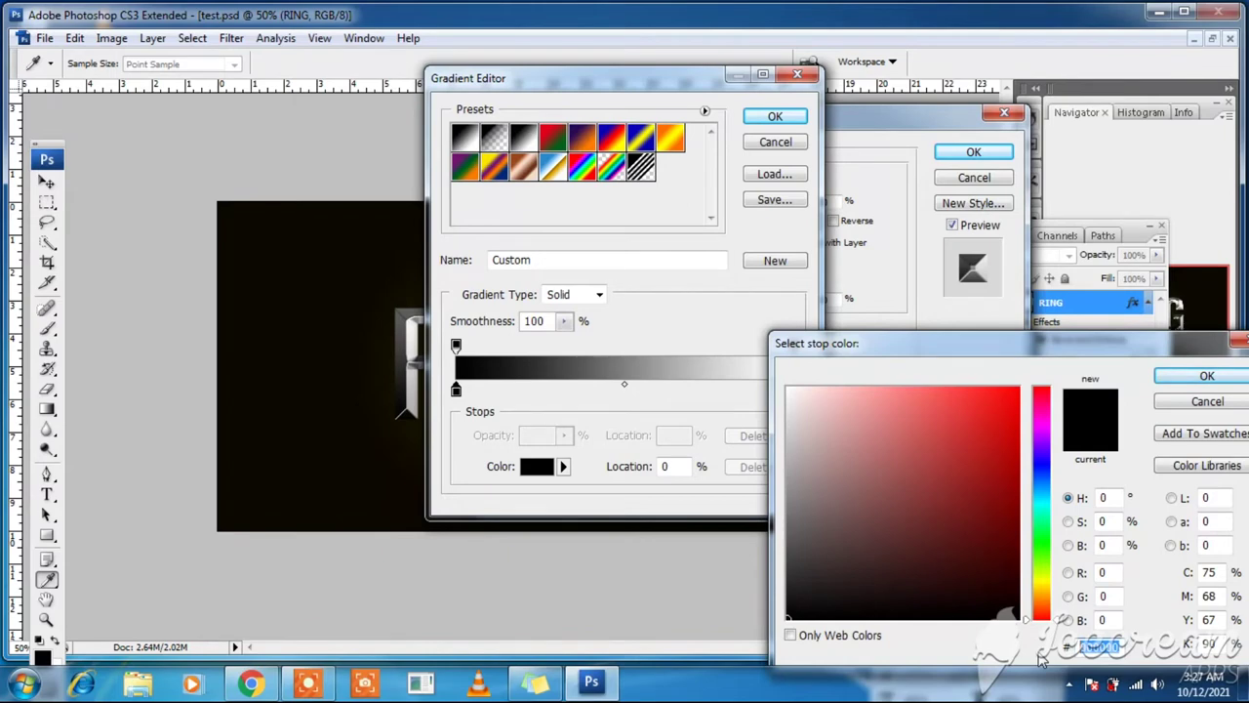
text(8b)
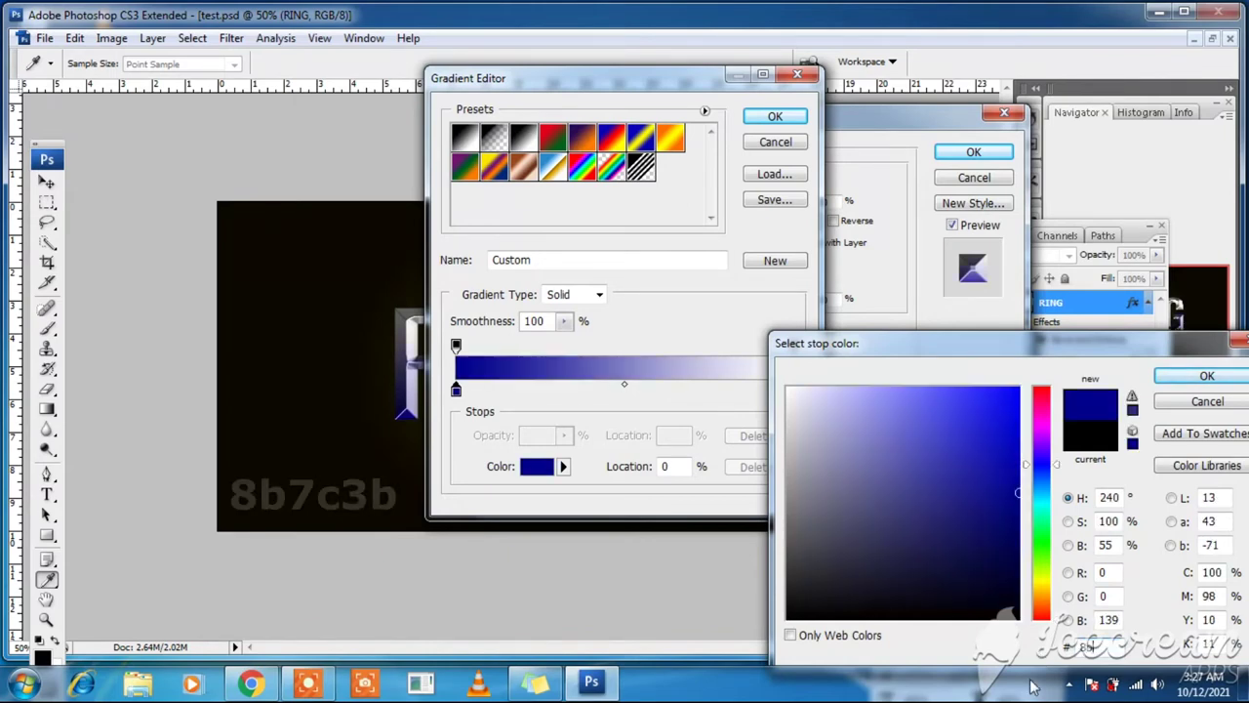
text(7)
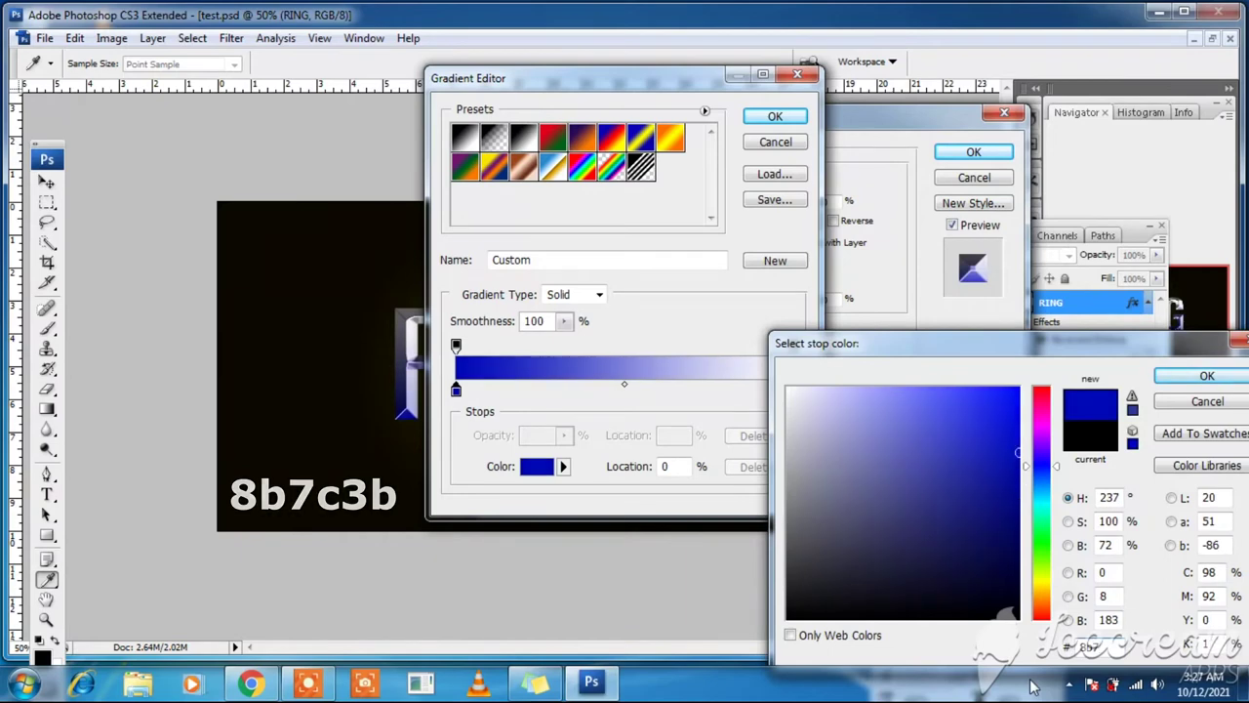
text(c3b)
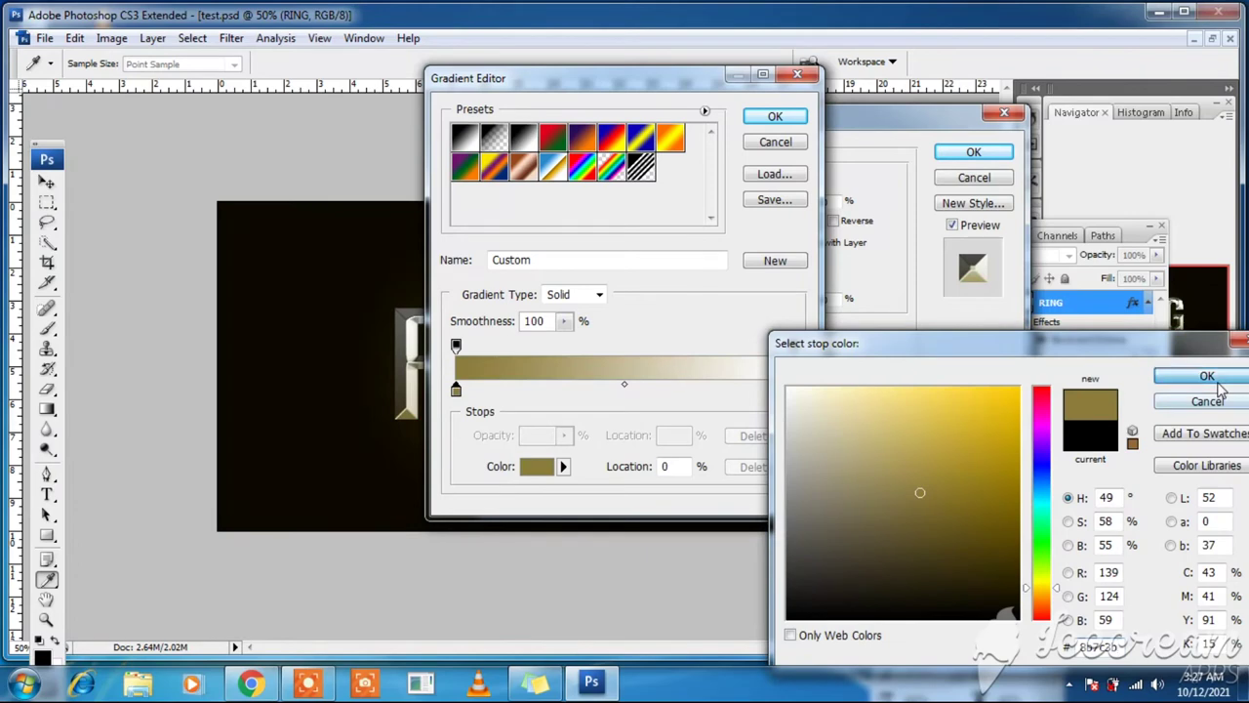
click(1208, 378)
double_click(791, 392)
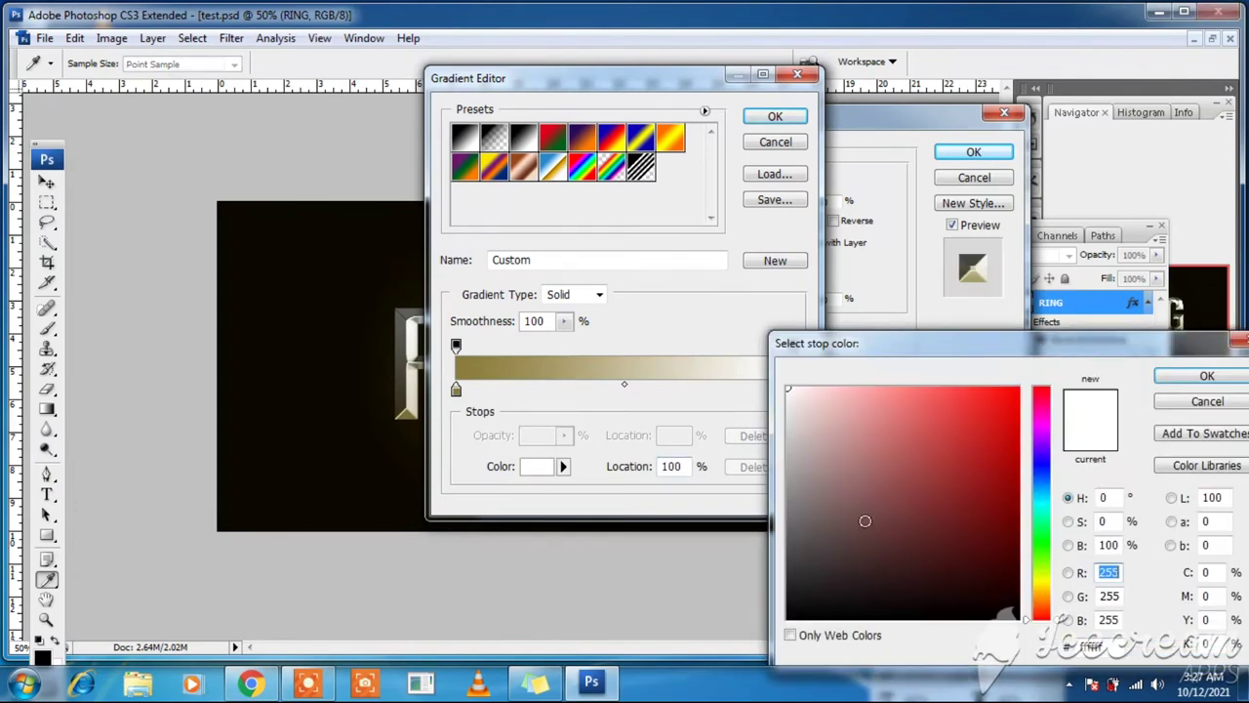
double_click(1098, 647)
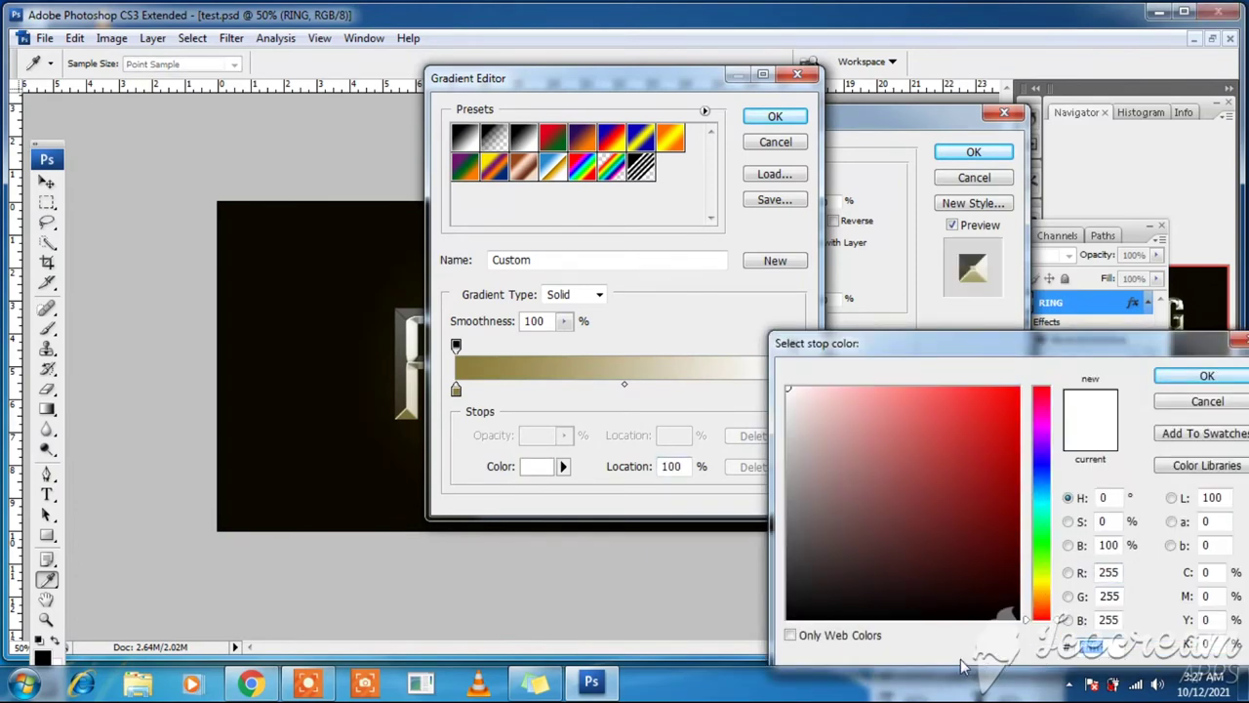
text(90)
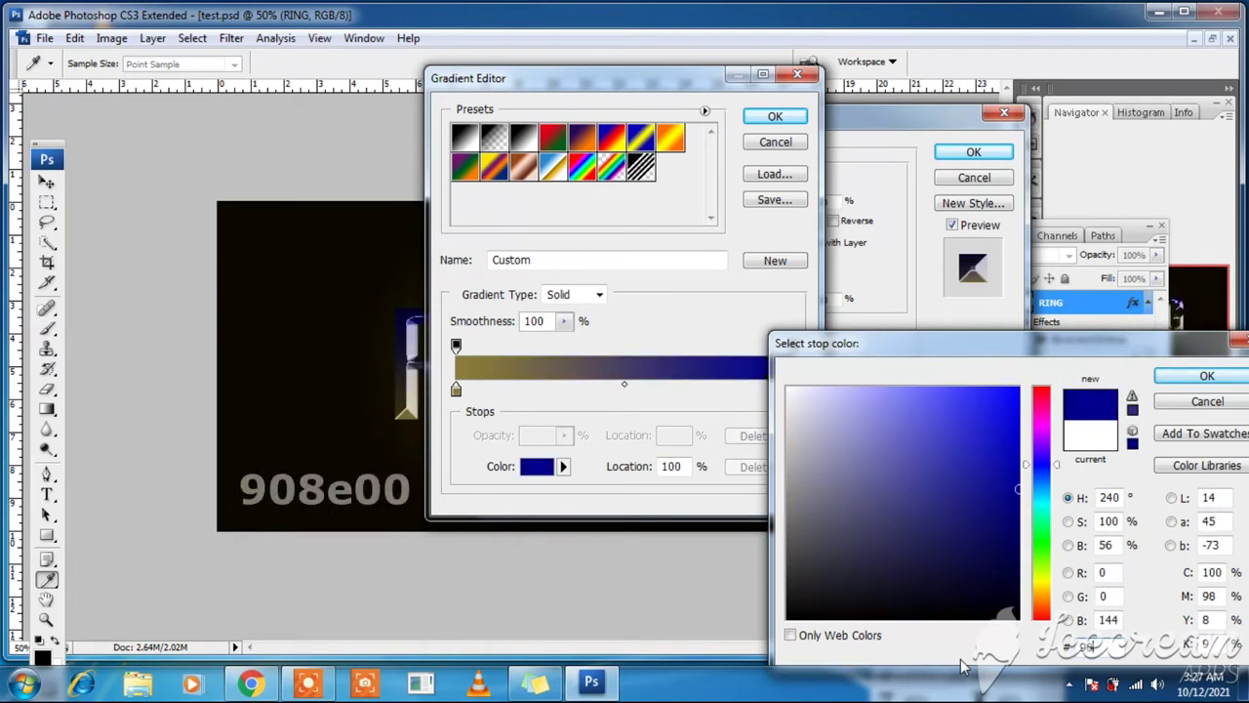
text(8)
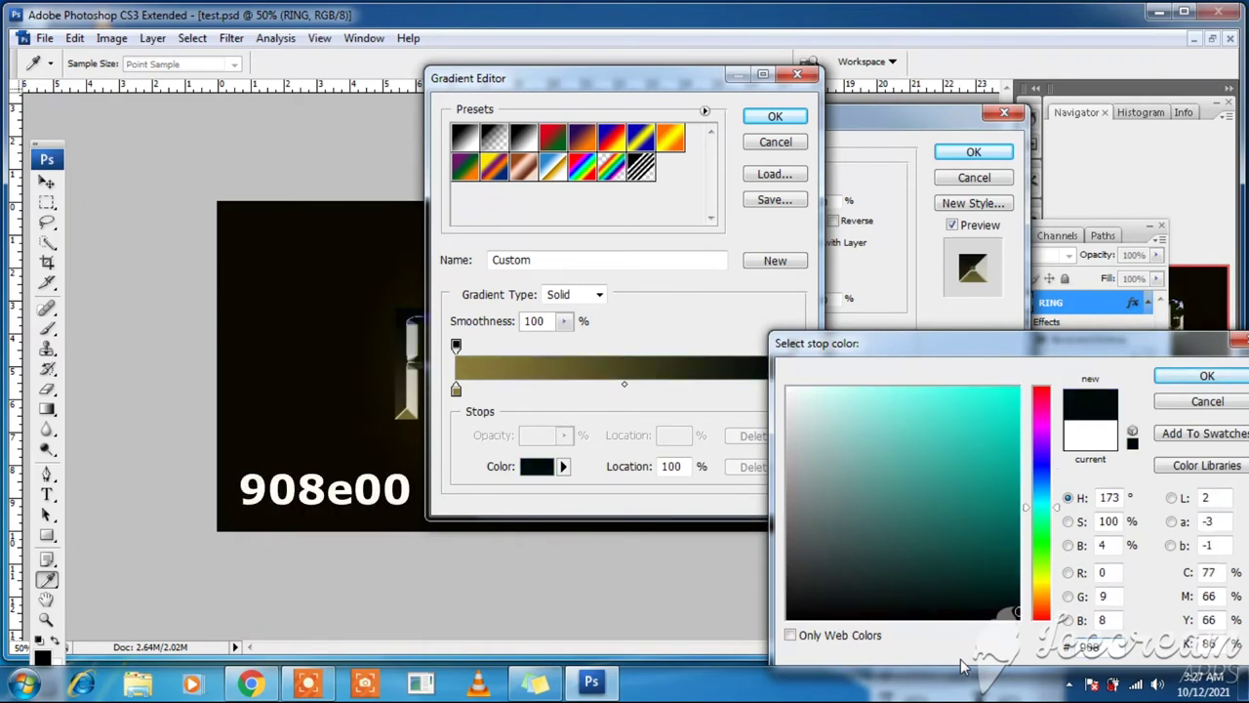
text(e00)
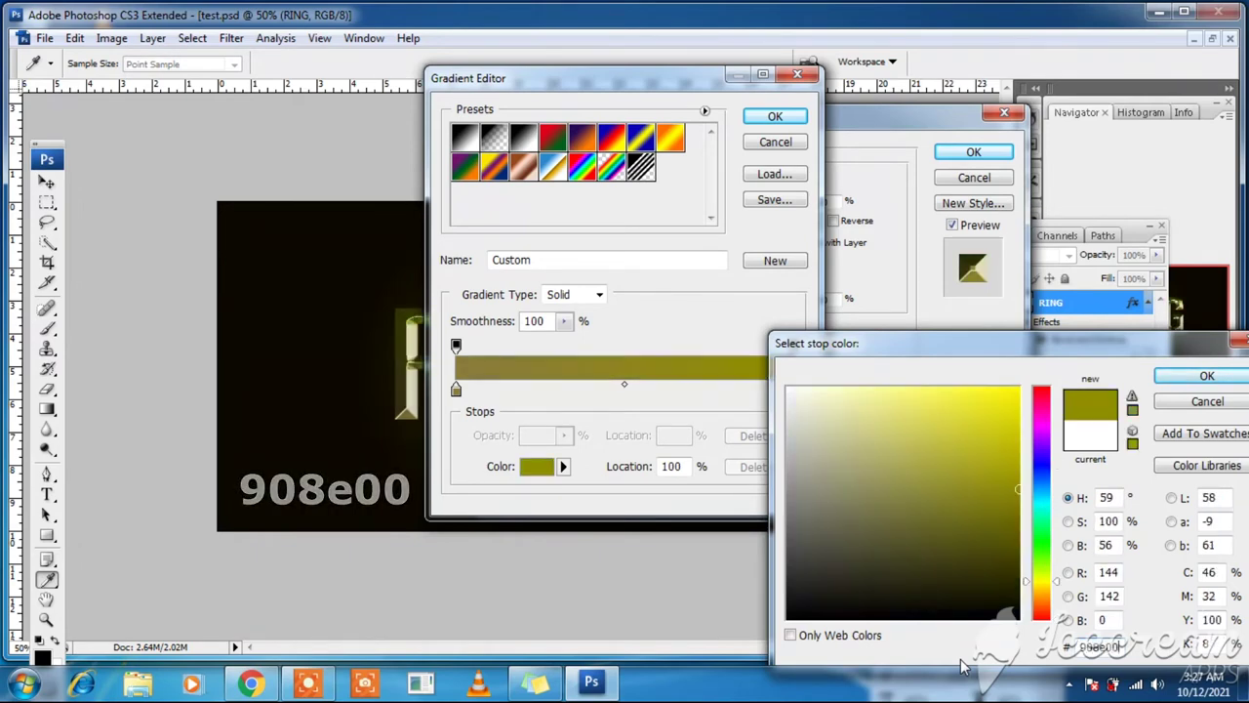
click(1207, 376)
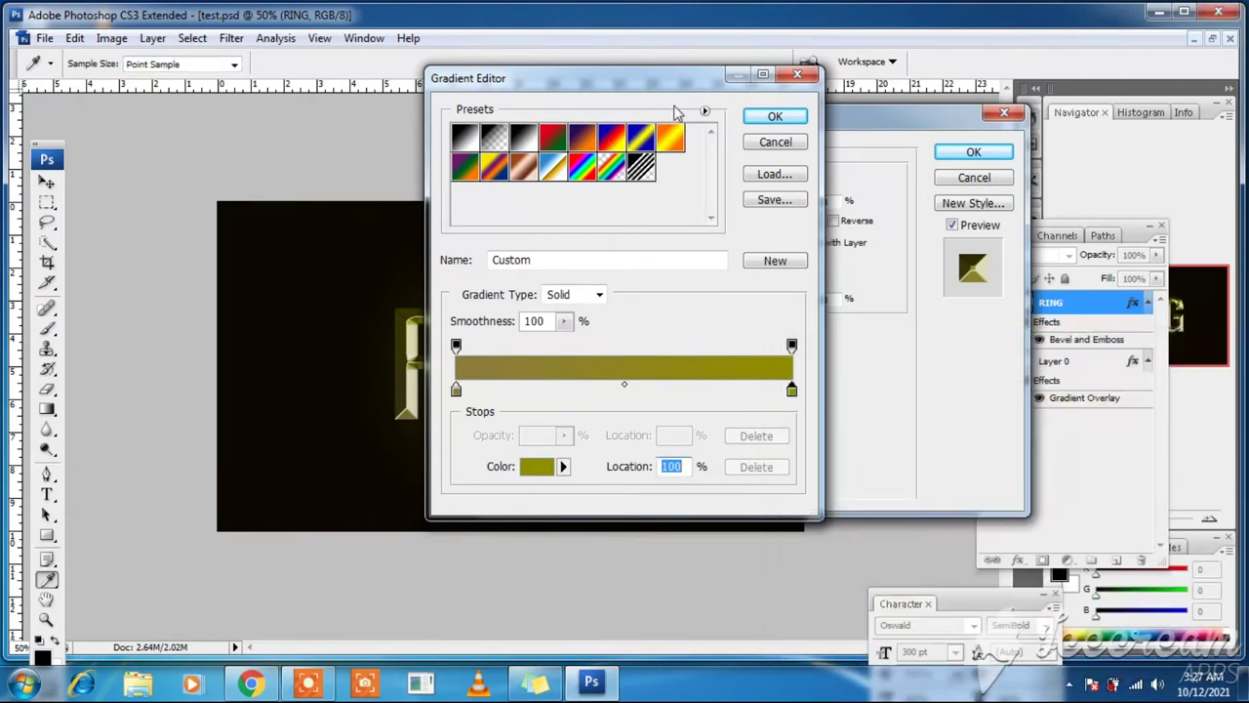
click(775, 116)
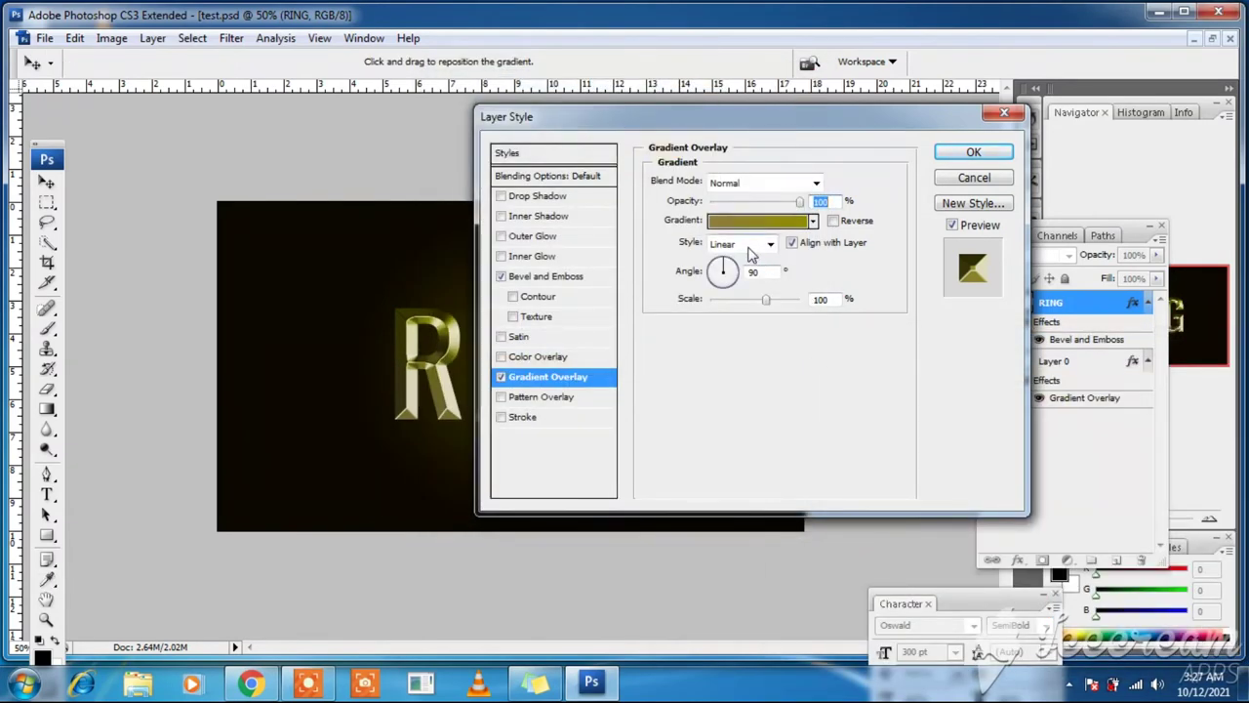
Keep the RING overlay Linear in Normal mode, then add an empty Layer 1 above the text.
click(751, 250)
click(745, 268)
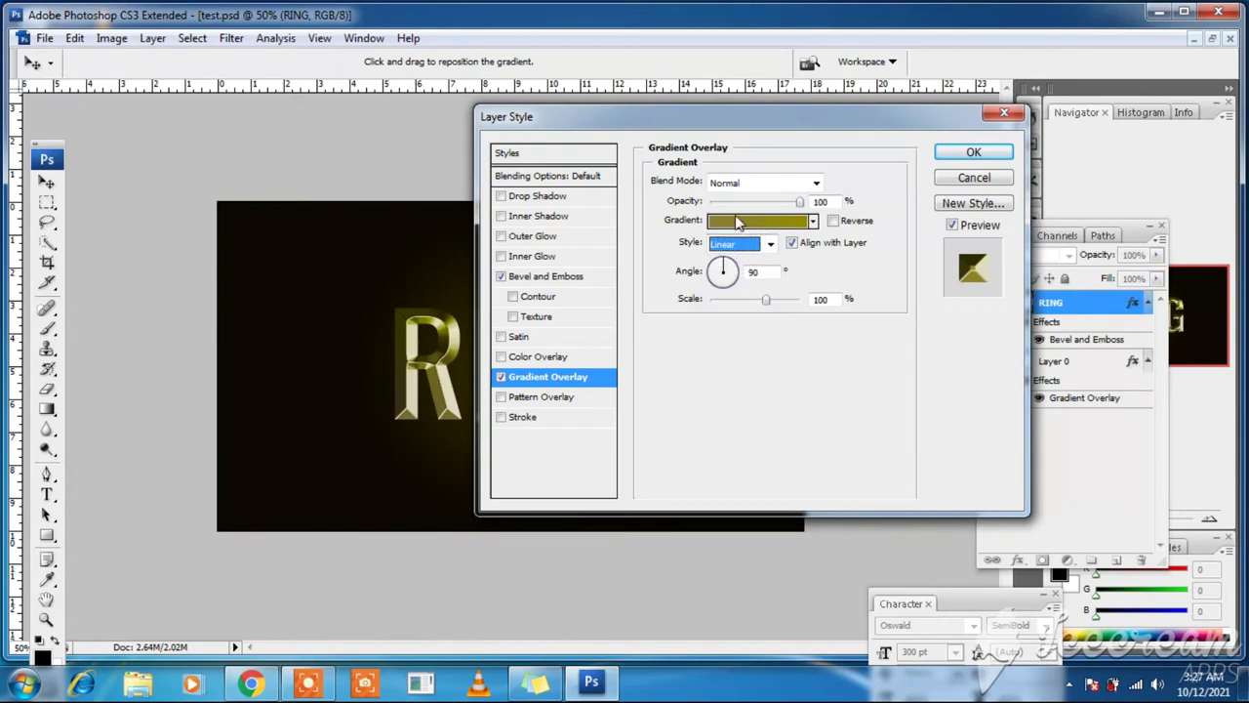
click(735, 182)
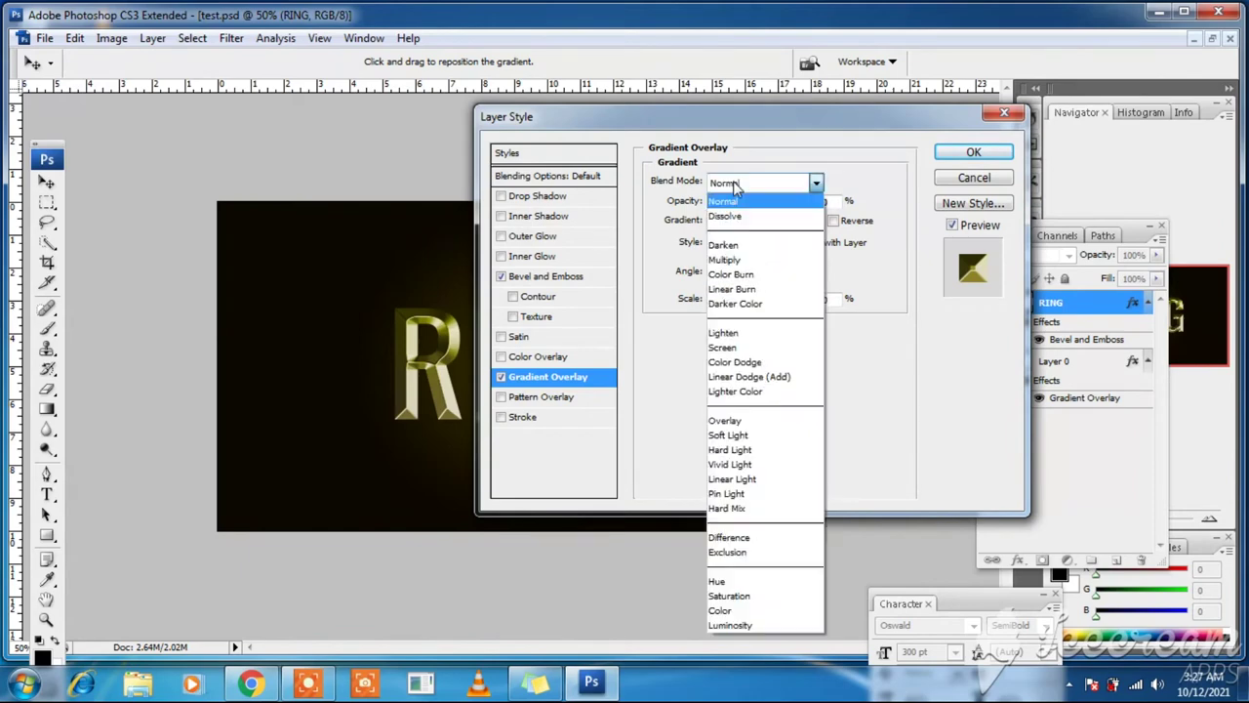
click(731, 111)
drag(811, 129, 1004, 123)
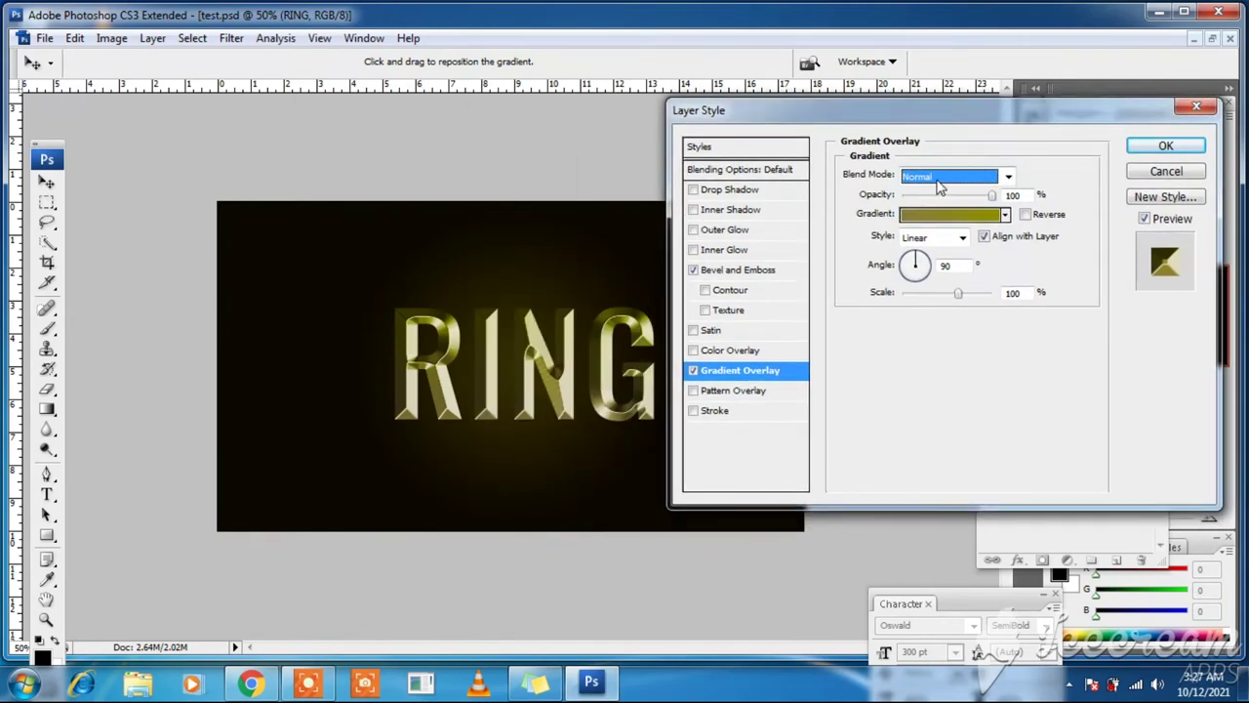
click(937, 178)
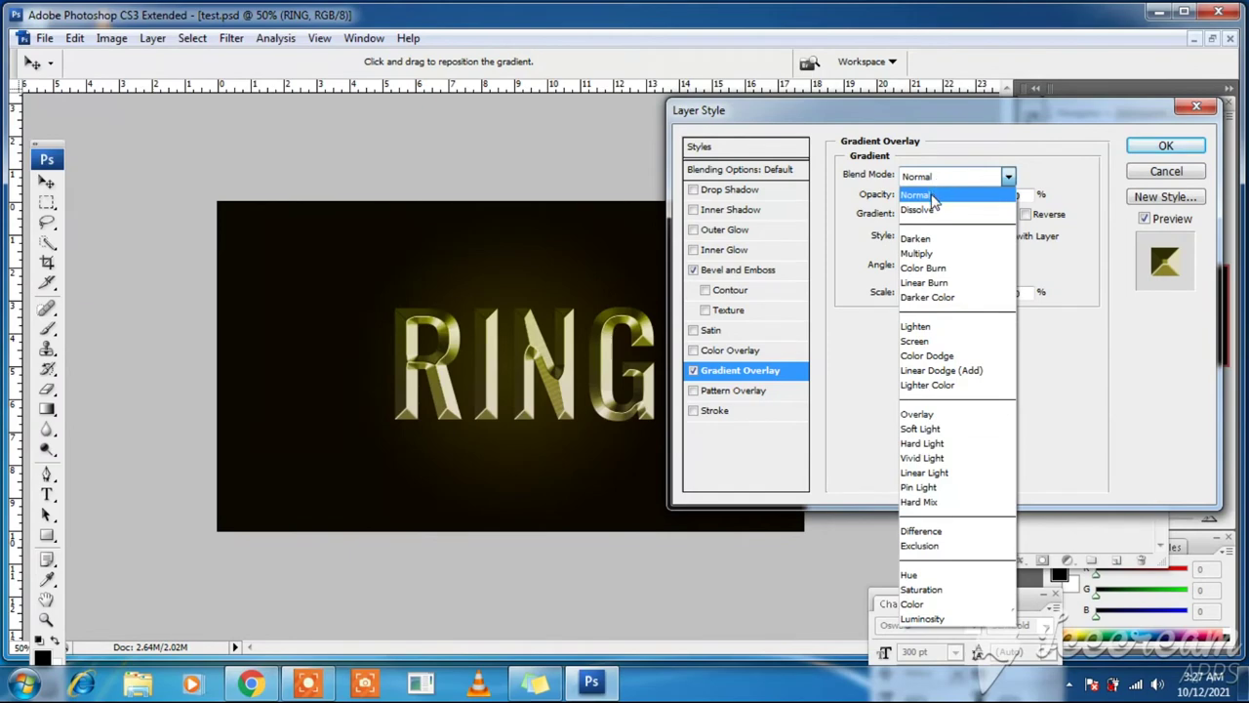
click(927, 197)
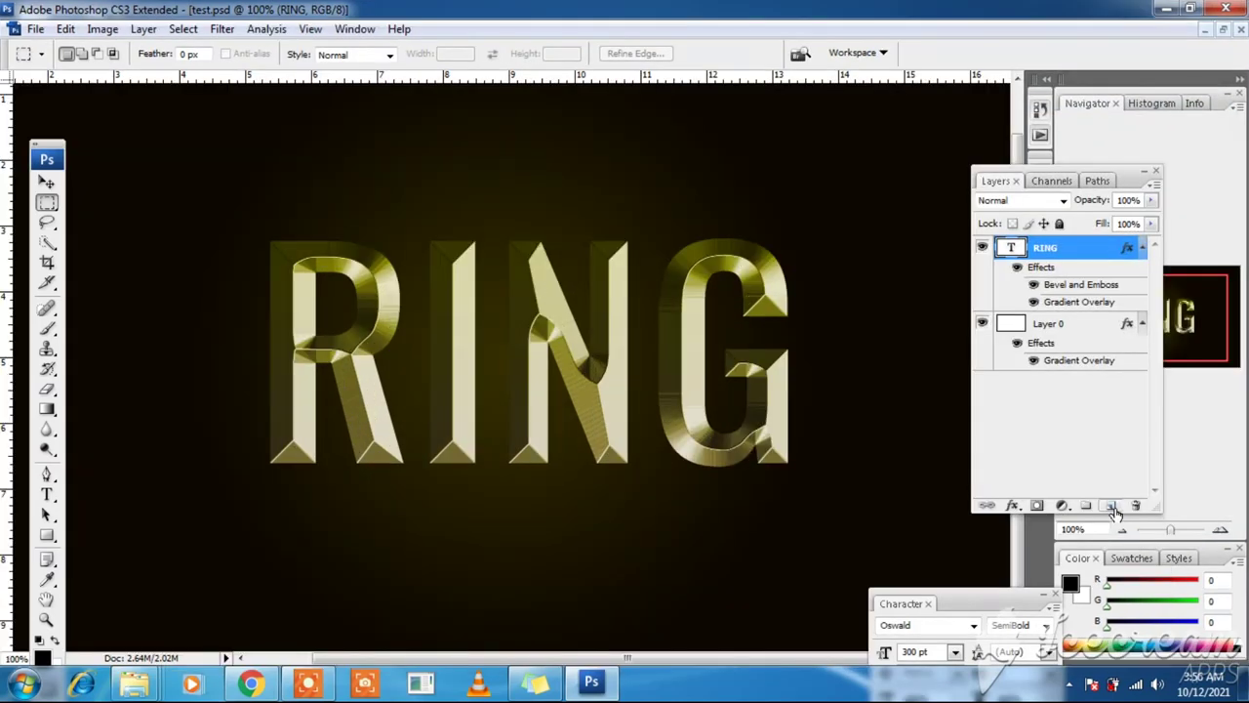
click(1110, 506)
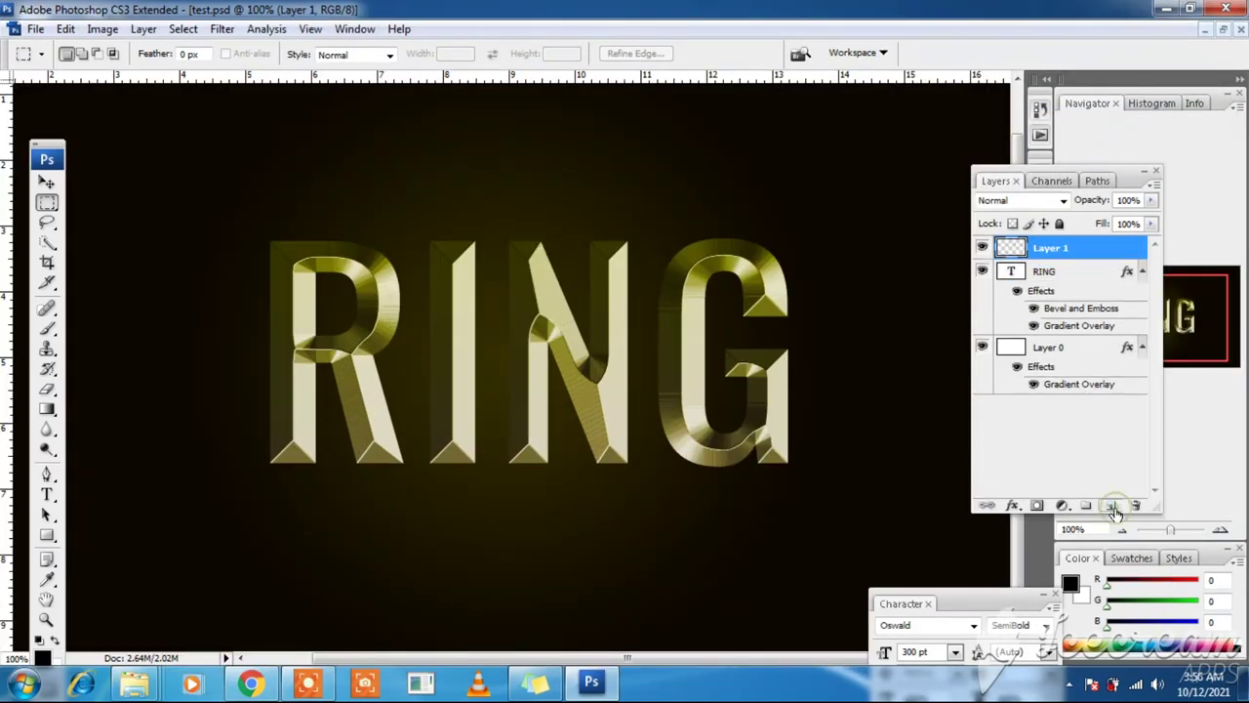
Fill Layer 1 with black in the RING letter shapes, place it beneath the text, and deselect.
click(1007, 278)
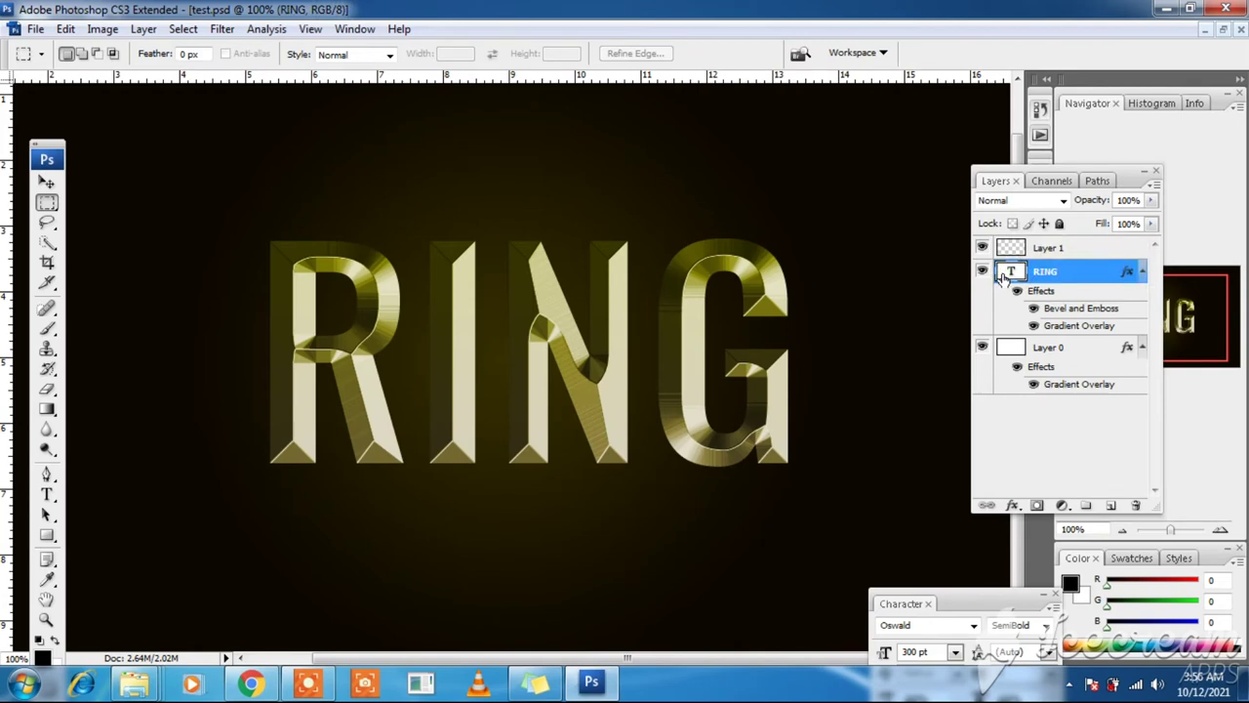
ctrl+click(1005, 278)
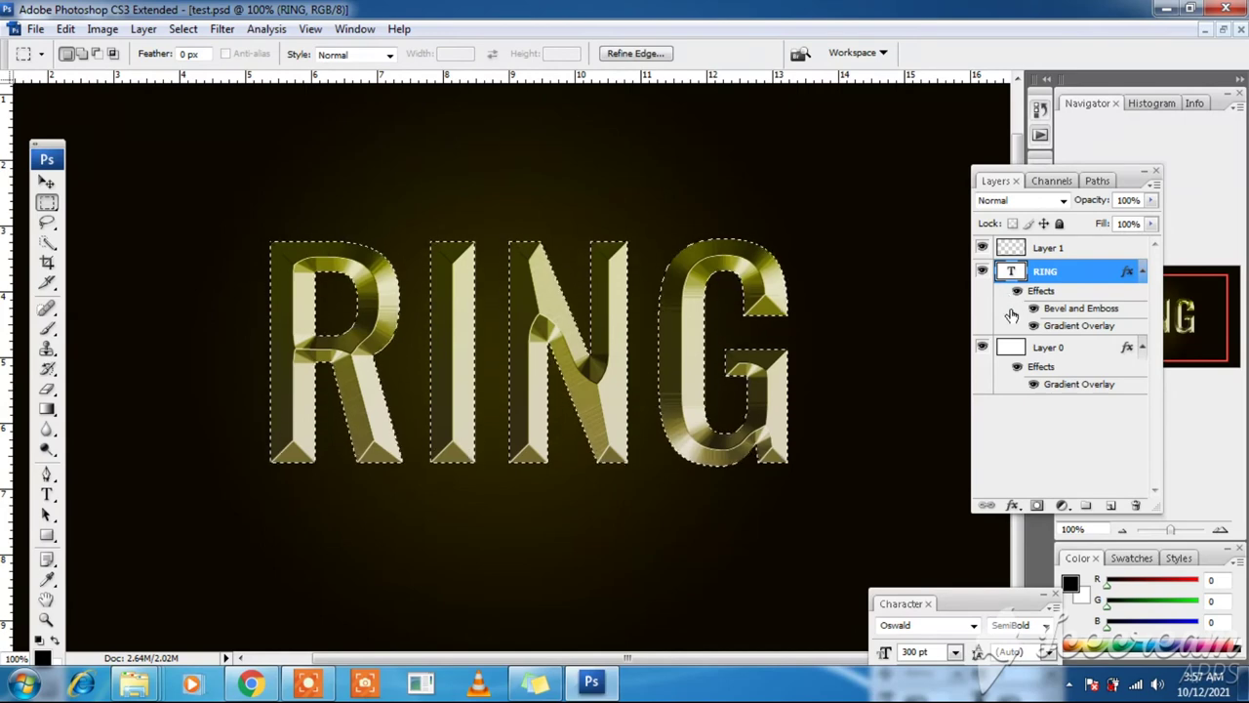
click(1048, 251)
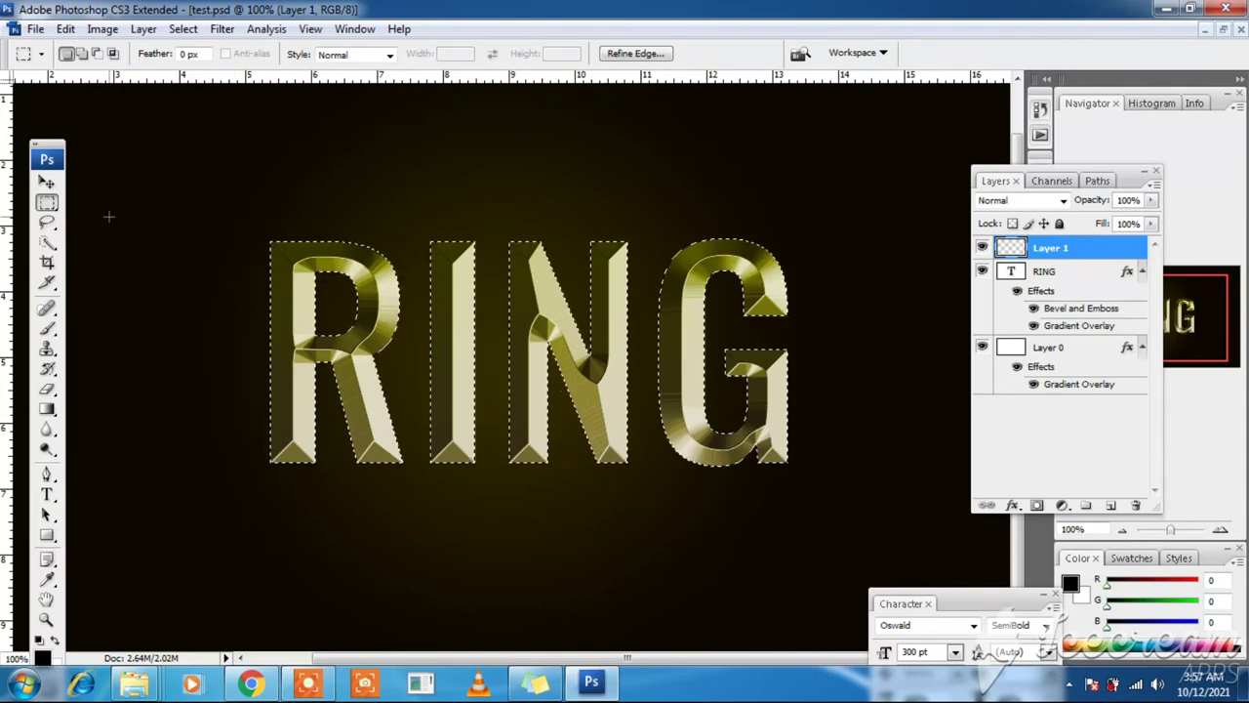
right_click(383, 320)
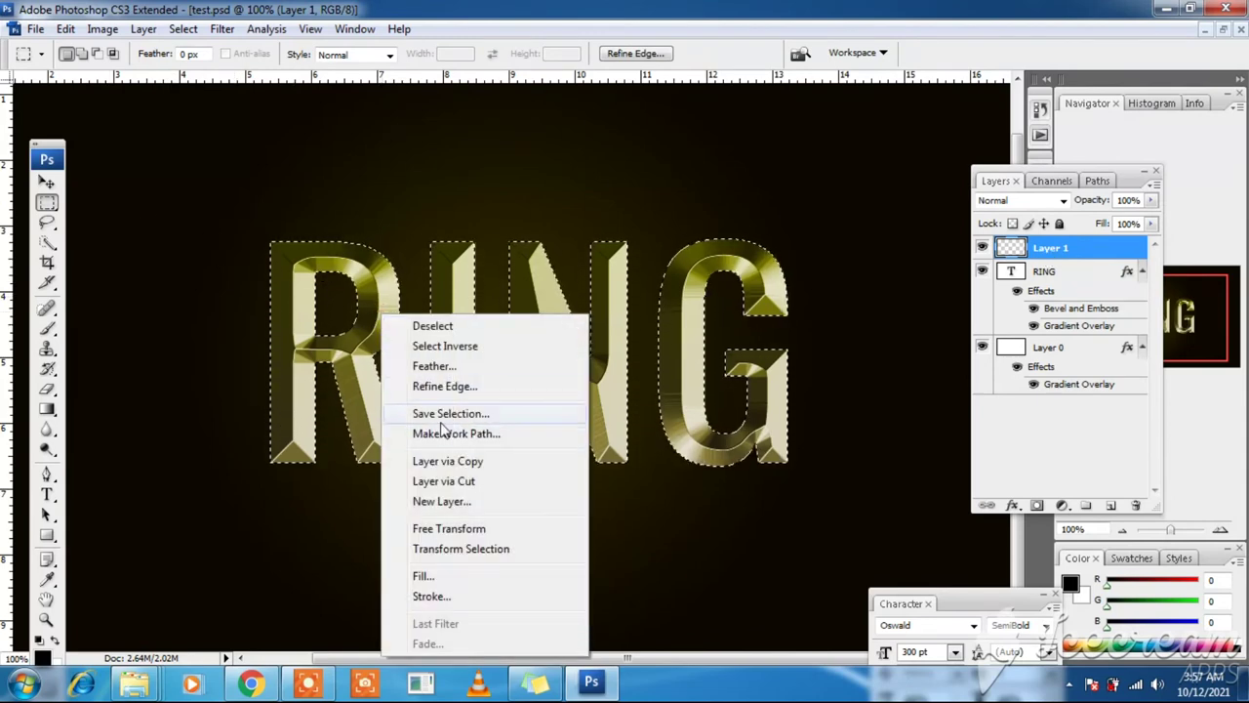
click(426, 575)
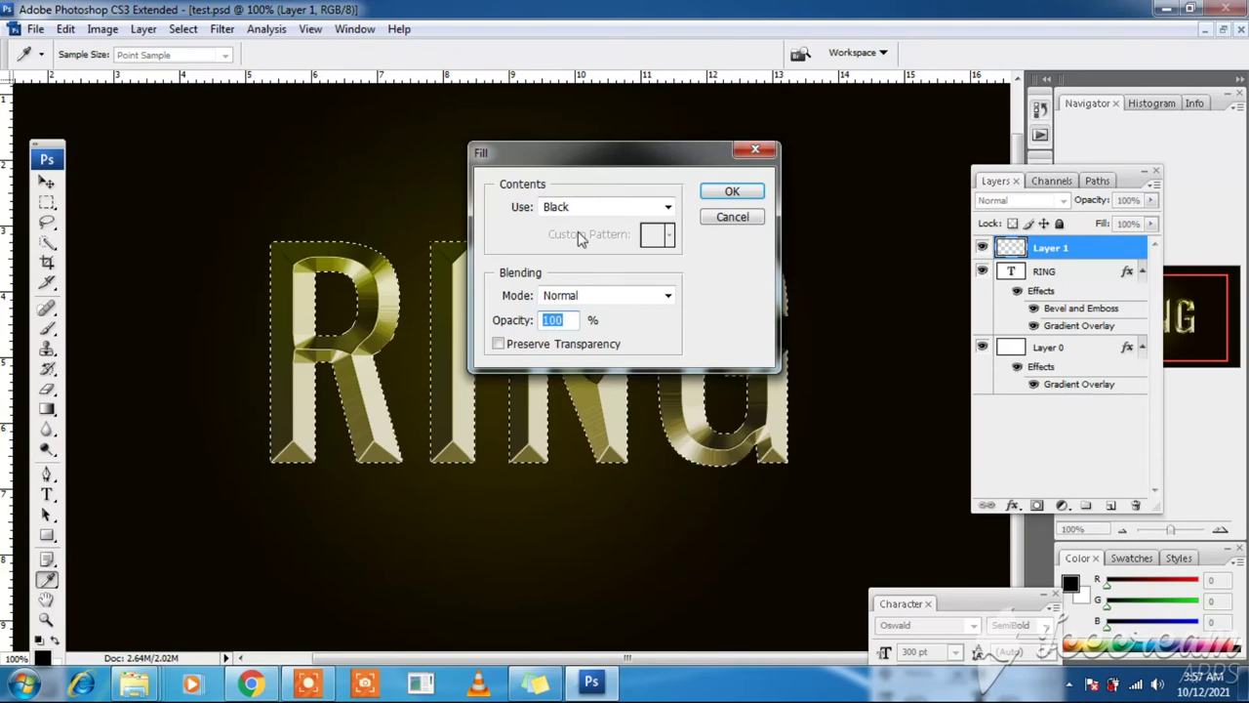
click(732, 191)
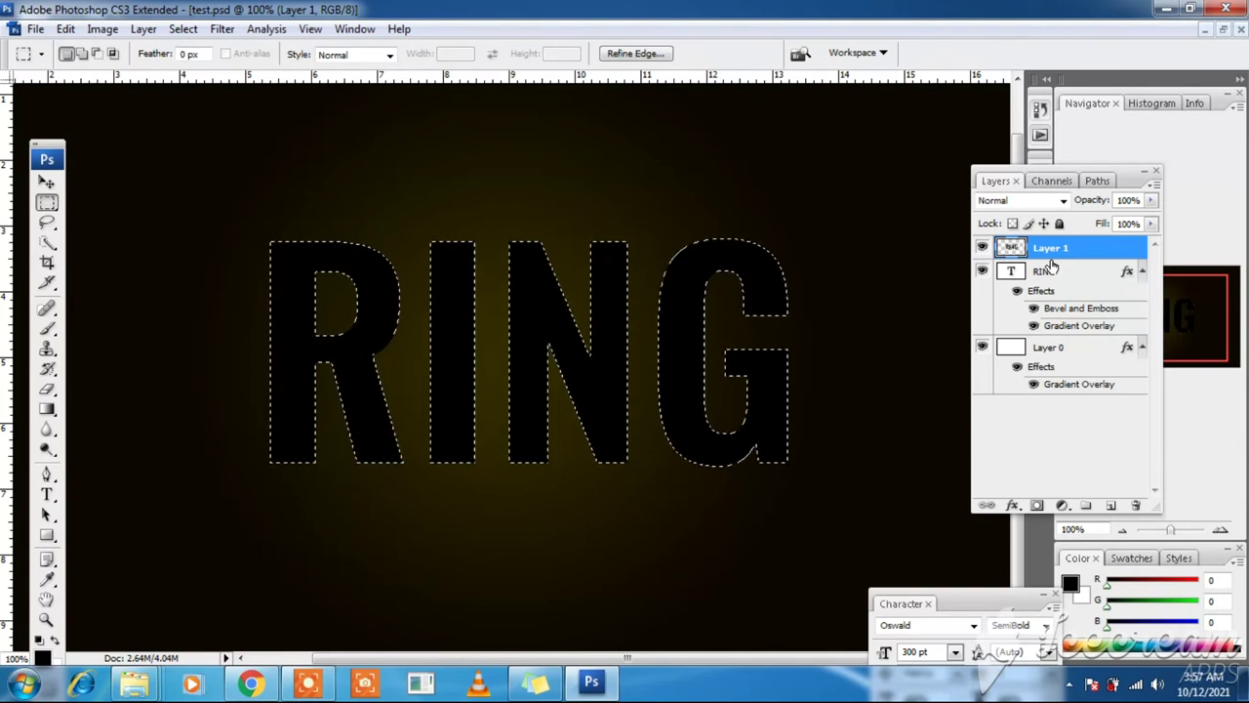
drag(1052, 266, 1044, 249)
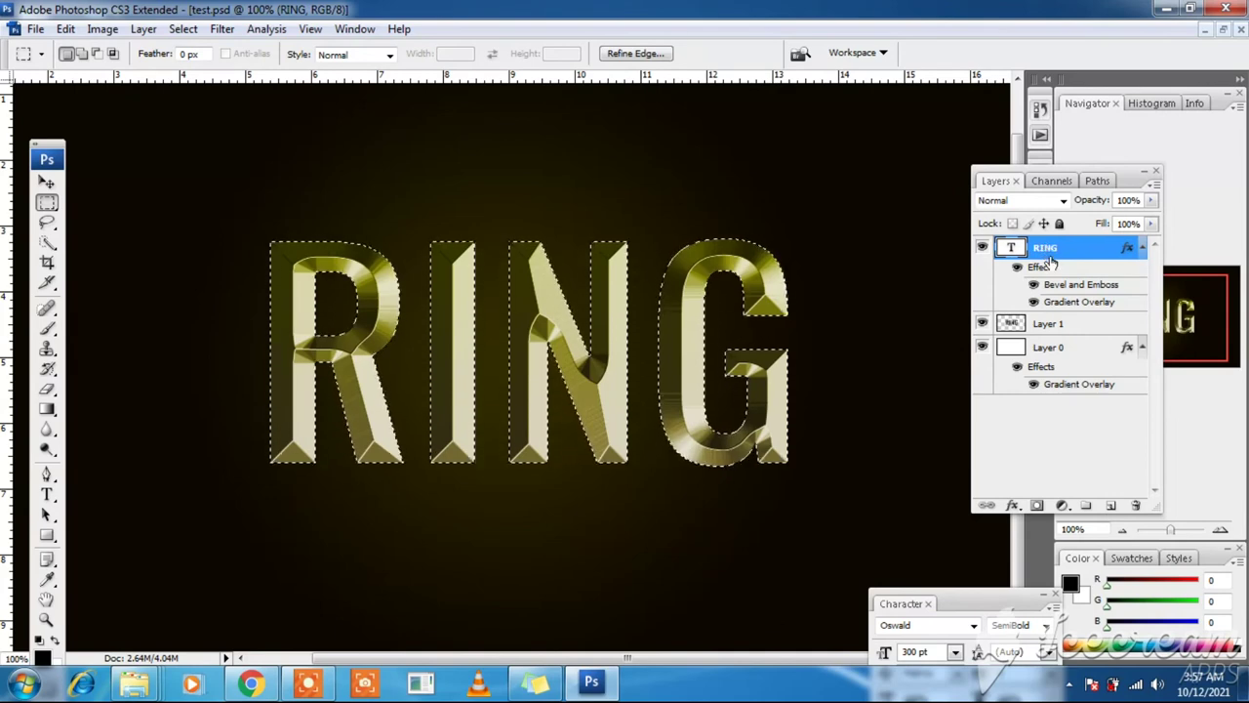
key(ctrl+d)
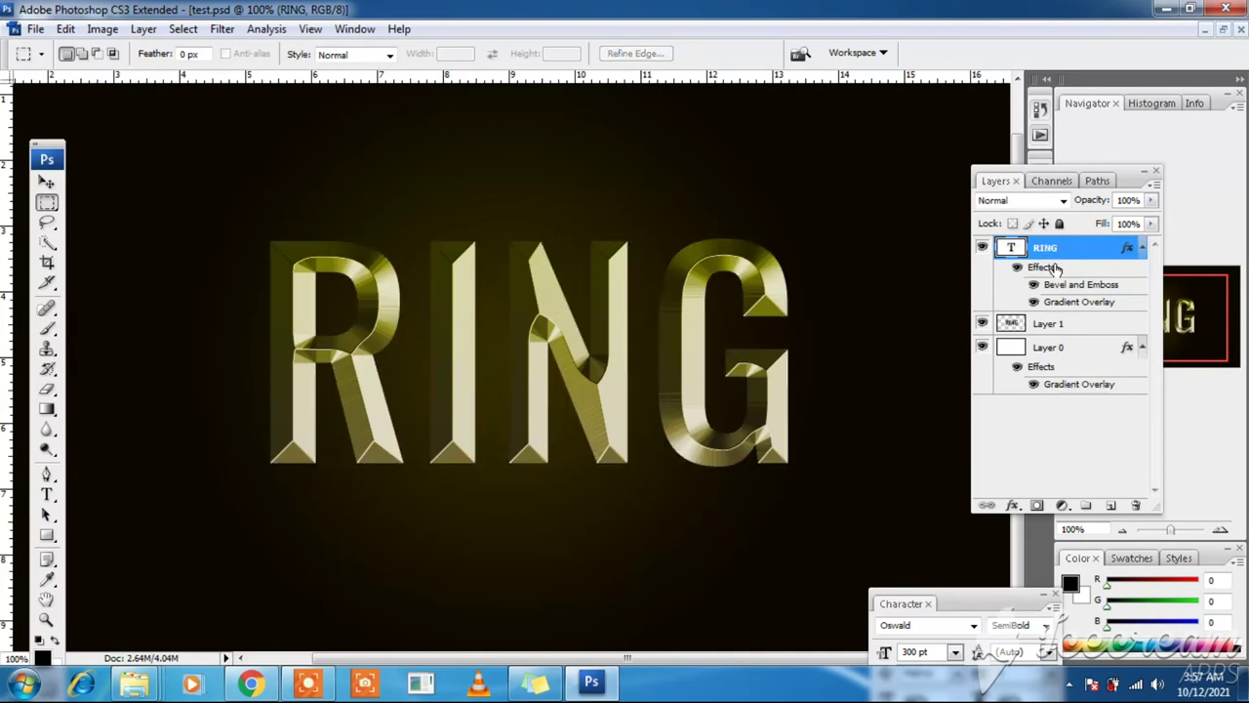
Apply a Motion Blur of angle -50° and distance 60 px to the black shadow layer.
click(1064, 327)
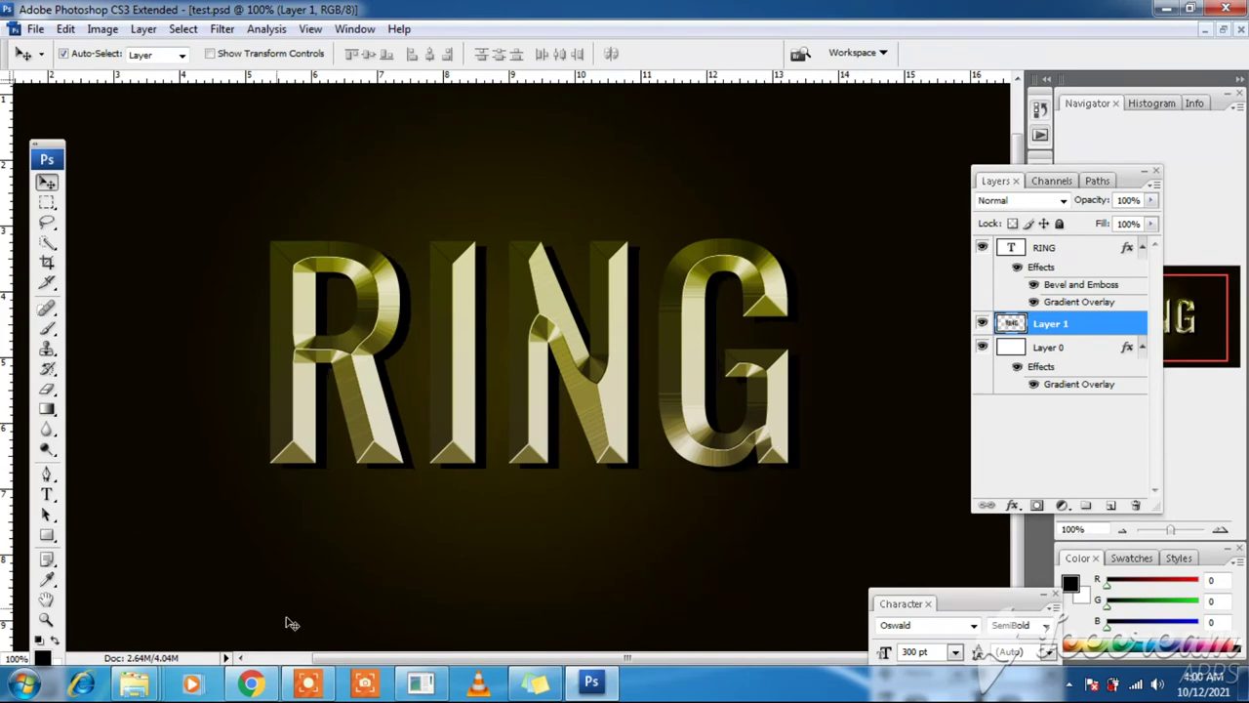
click(309, 683)
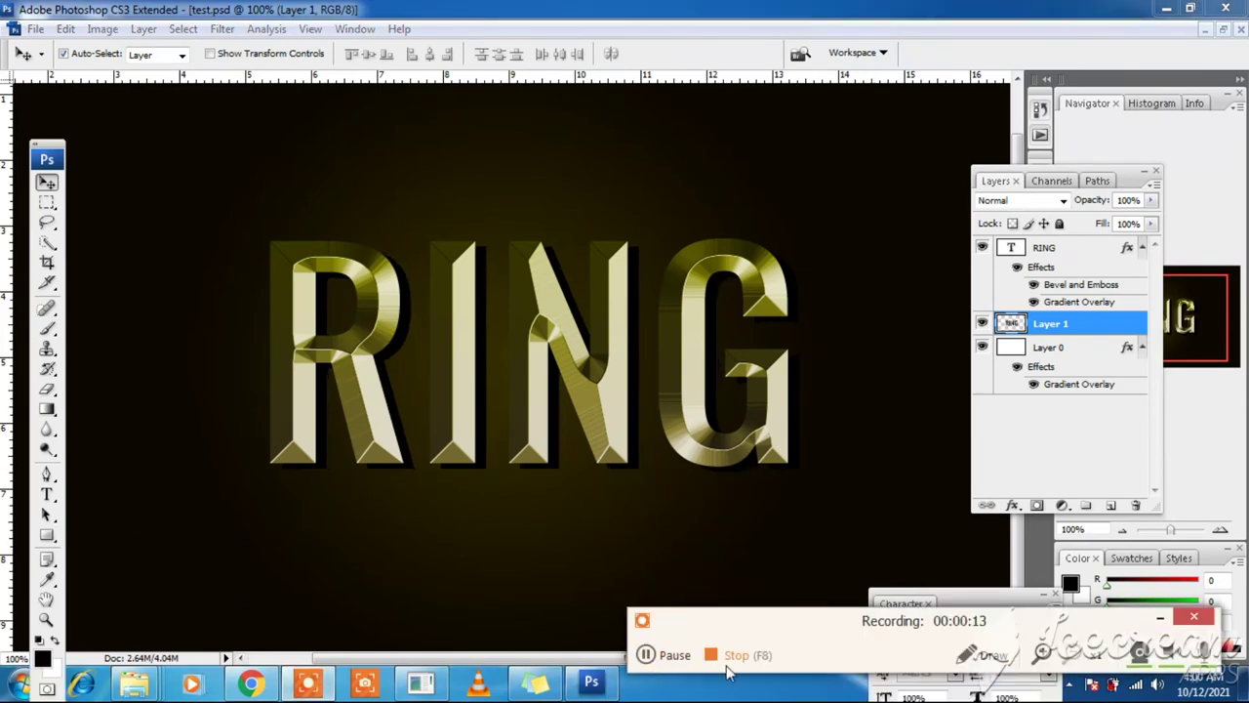
click(734, 656)
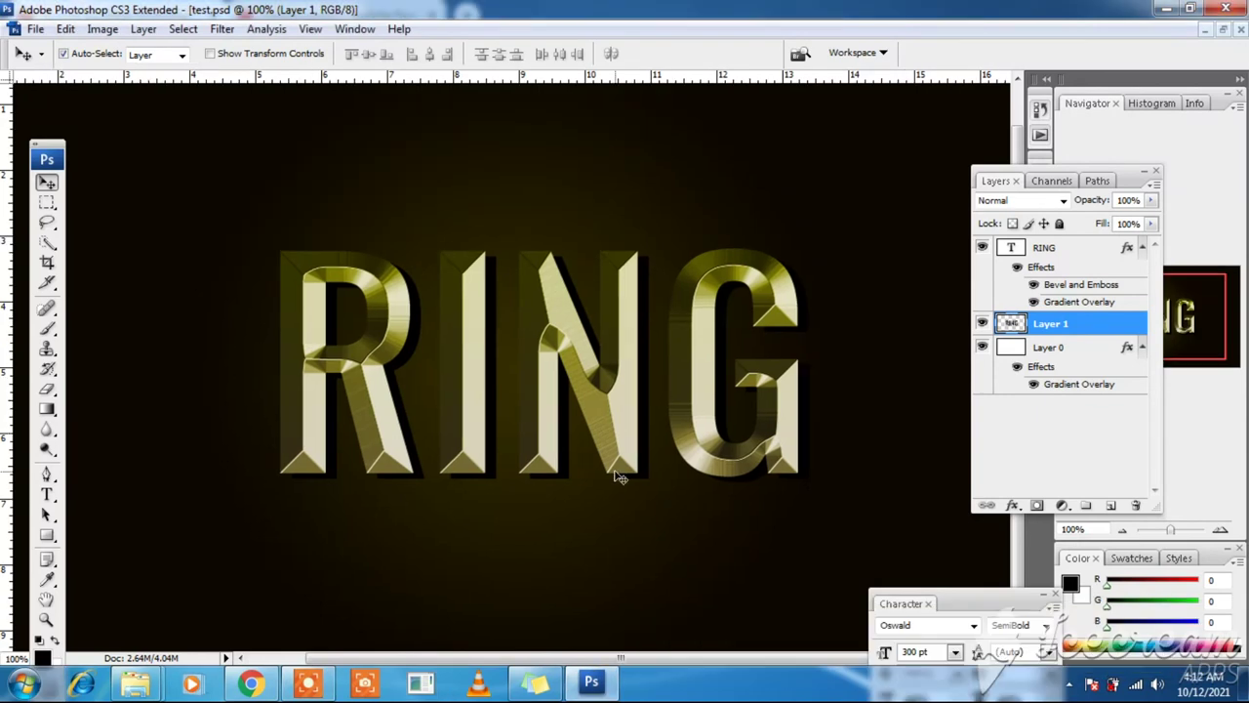
click(223, 30)
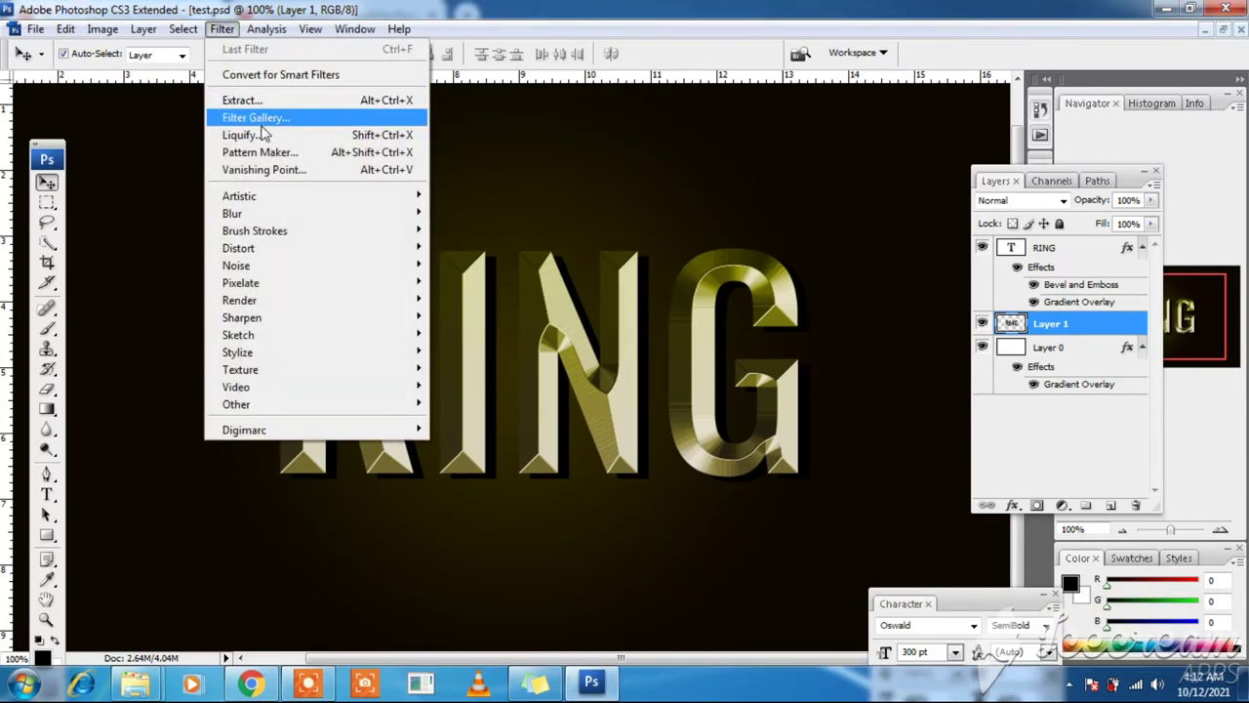
mouse_move(233, 213)
click(473, 316)
text(-50)
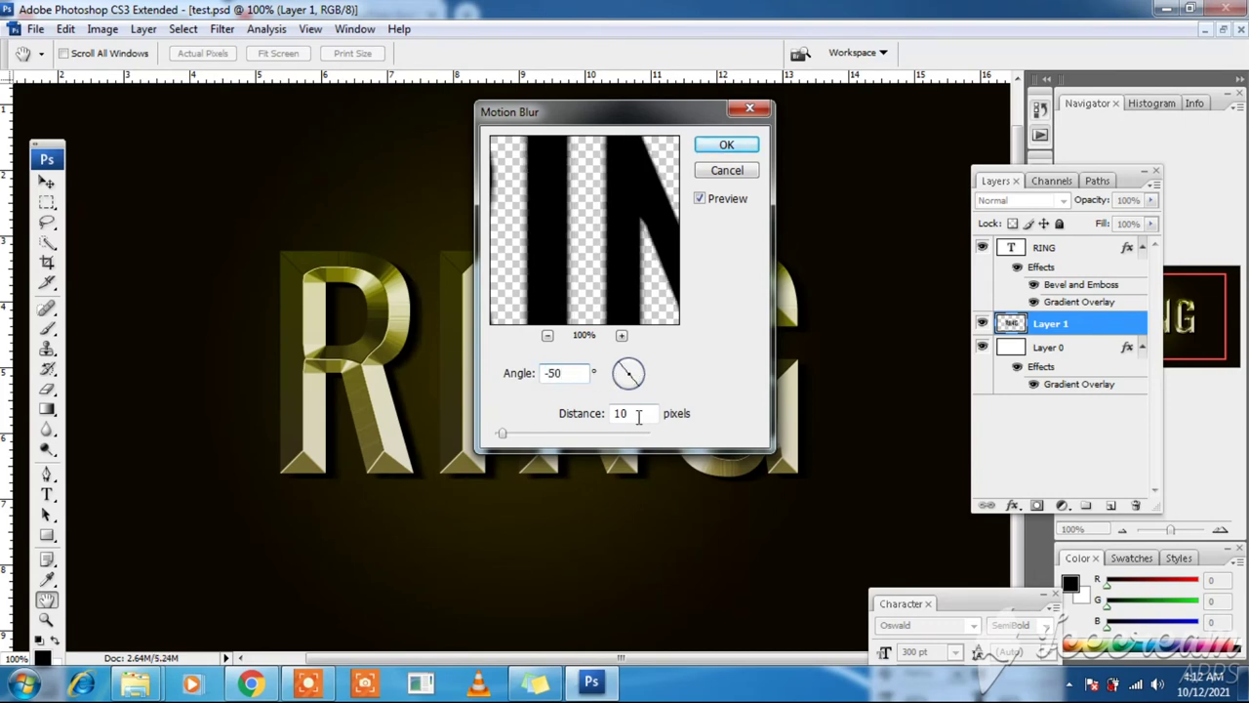
double_click(634, 416)
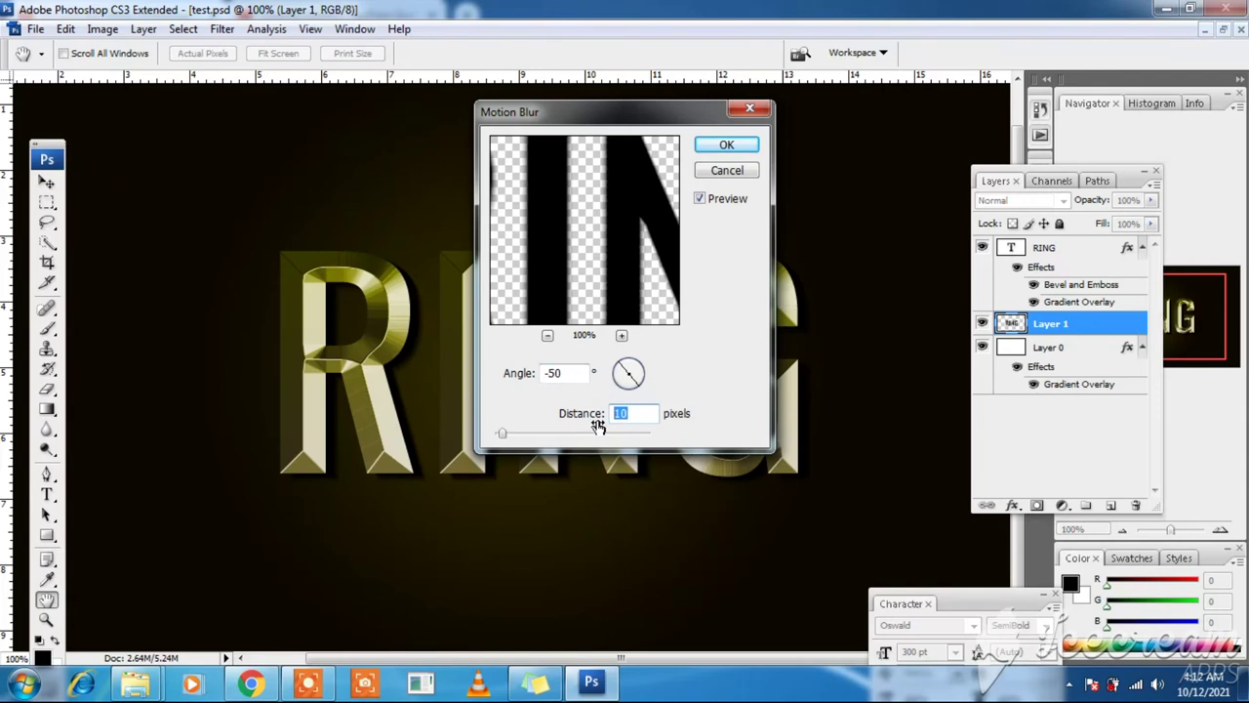
text(60)
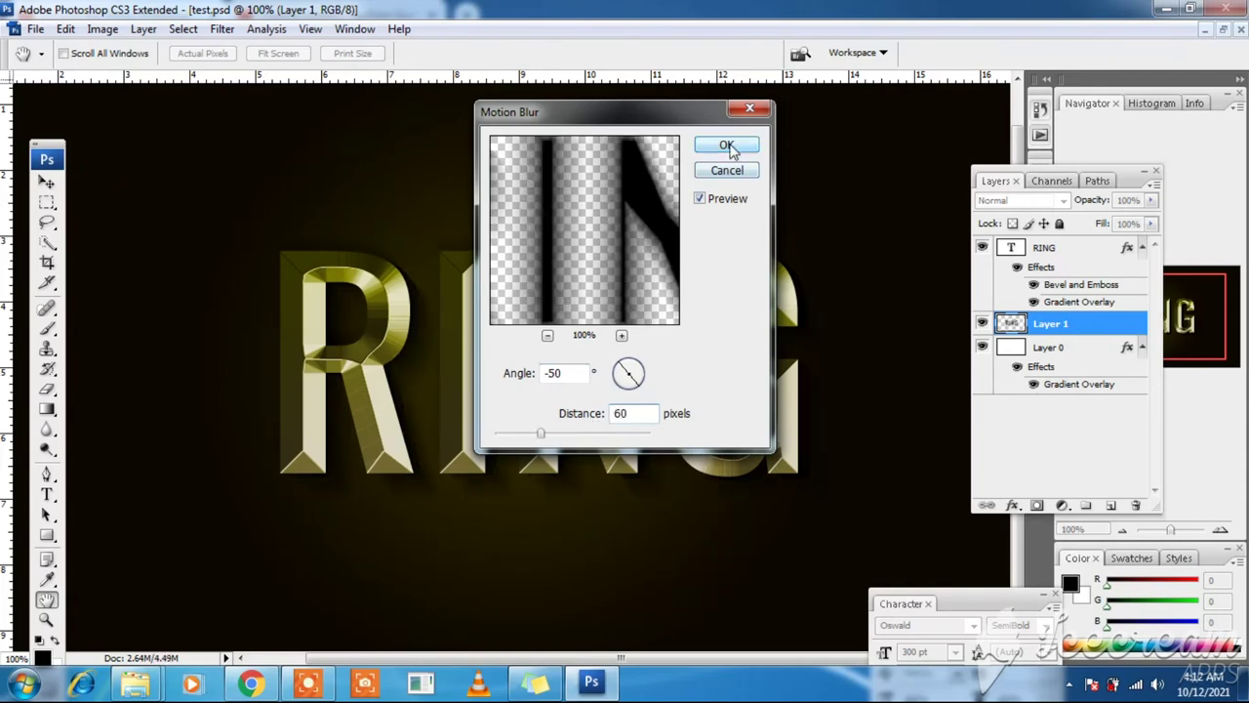
click(726, 144)
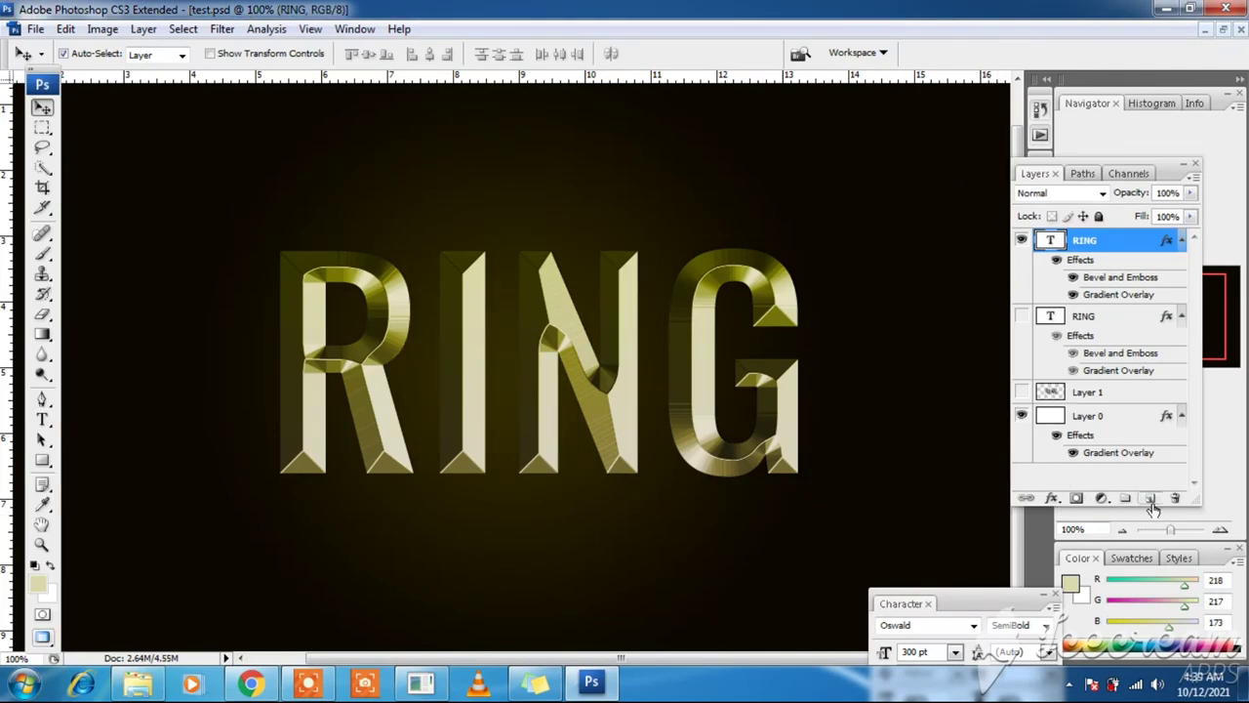
Add a new top Layer 2 and set the foreground to a pale gold sampled from the letters.
click(1150, 498)
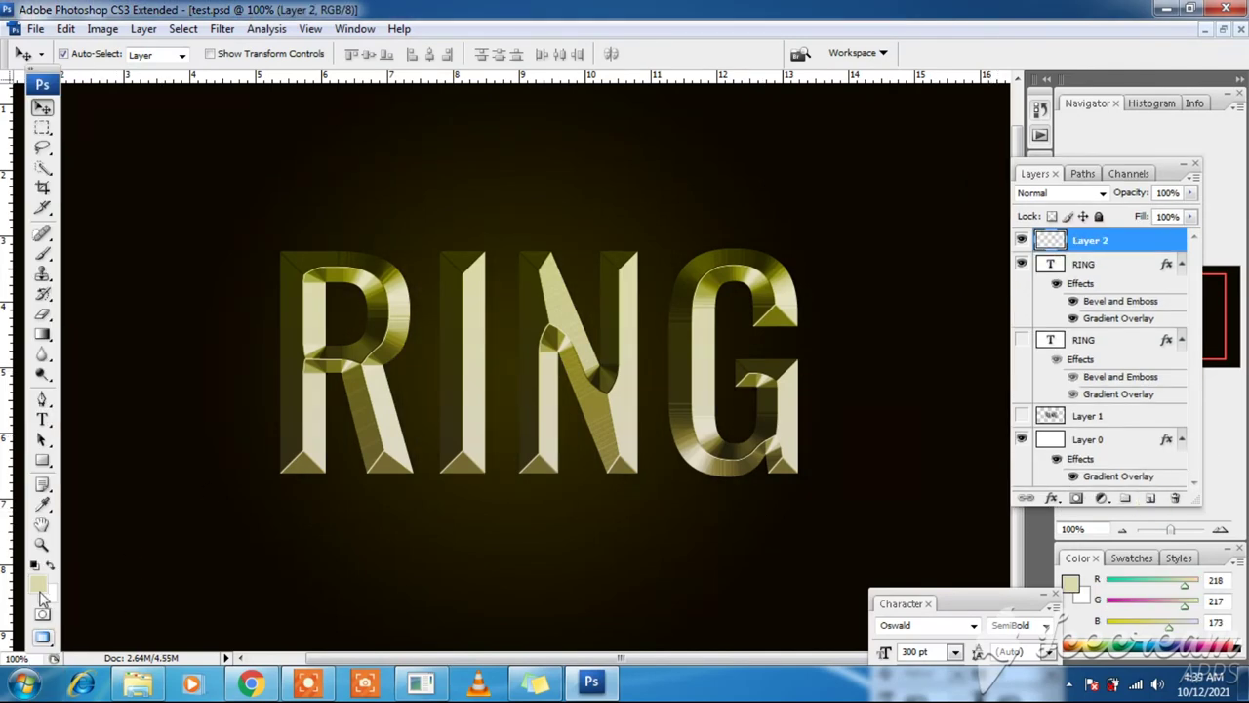
click(43, 505)
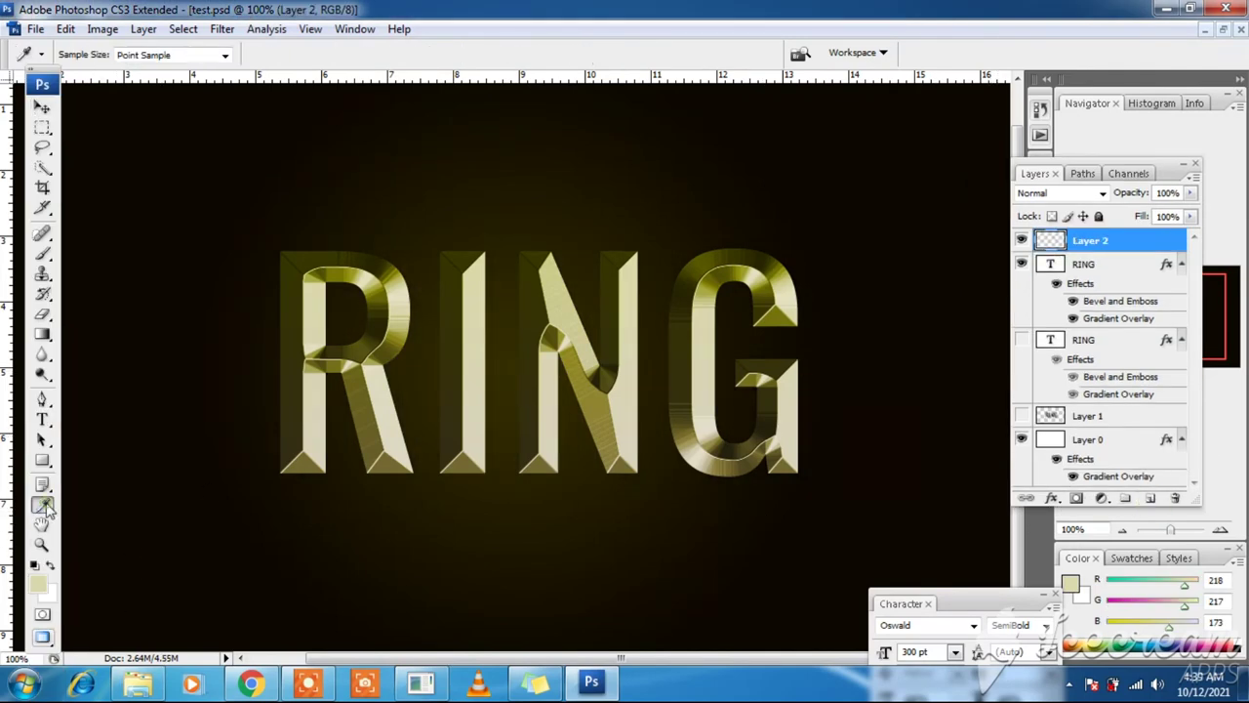
click(37, 584)
click(400, 289)
click(1208, 376)
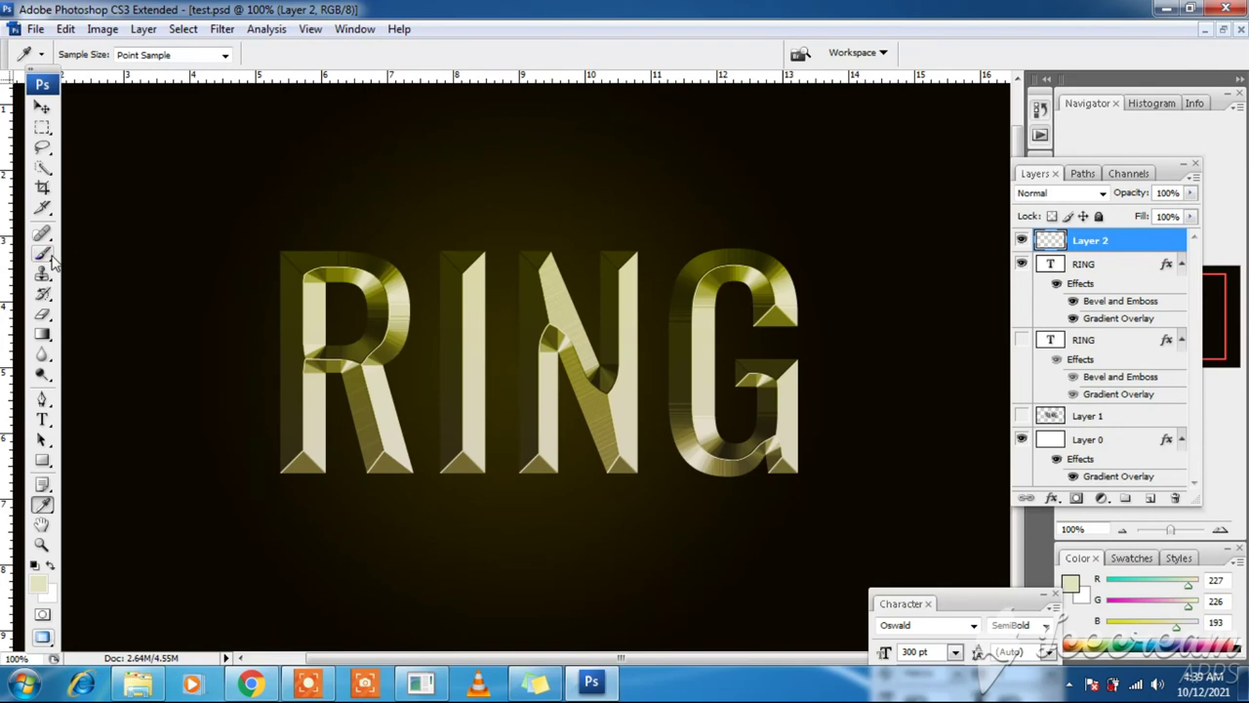
Load Assorted Brushes and choose the 48 px star sparkle brush.
click(45, 253)
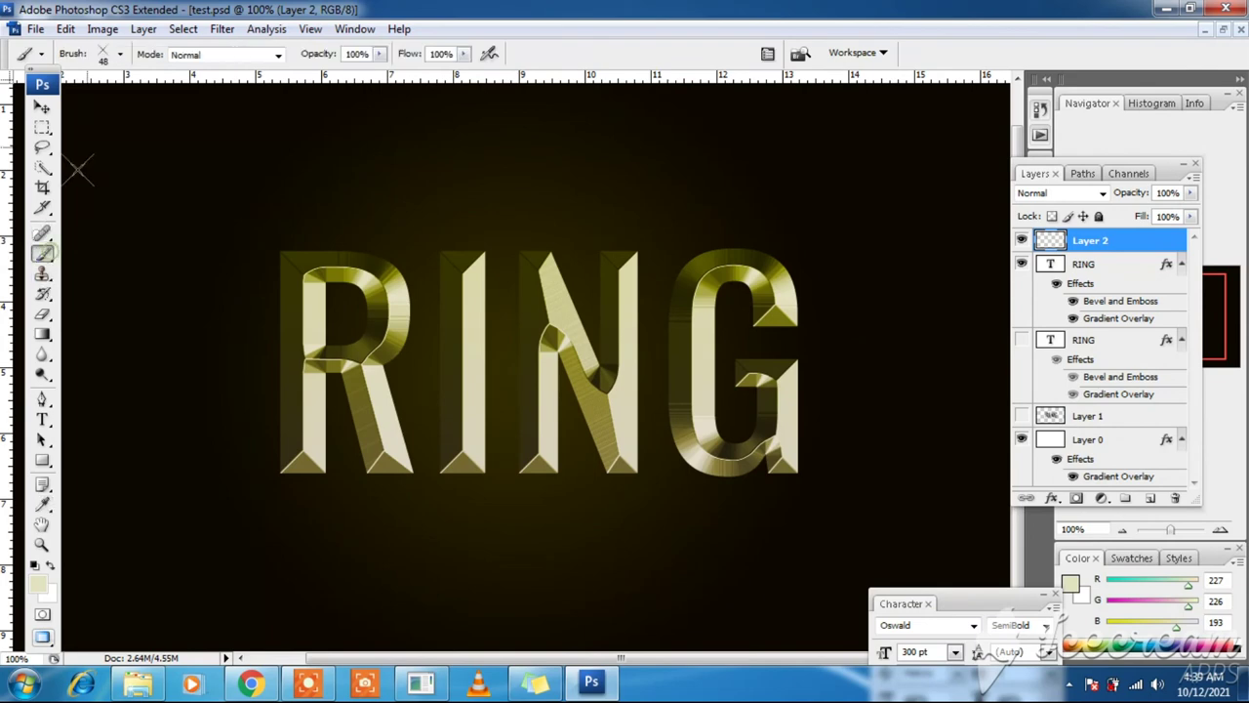
click(121, 55)
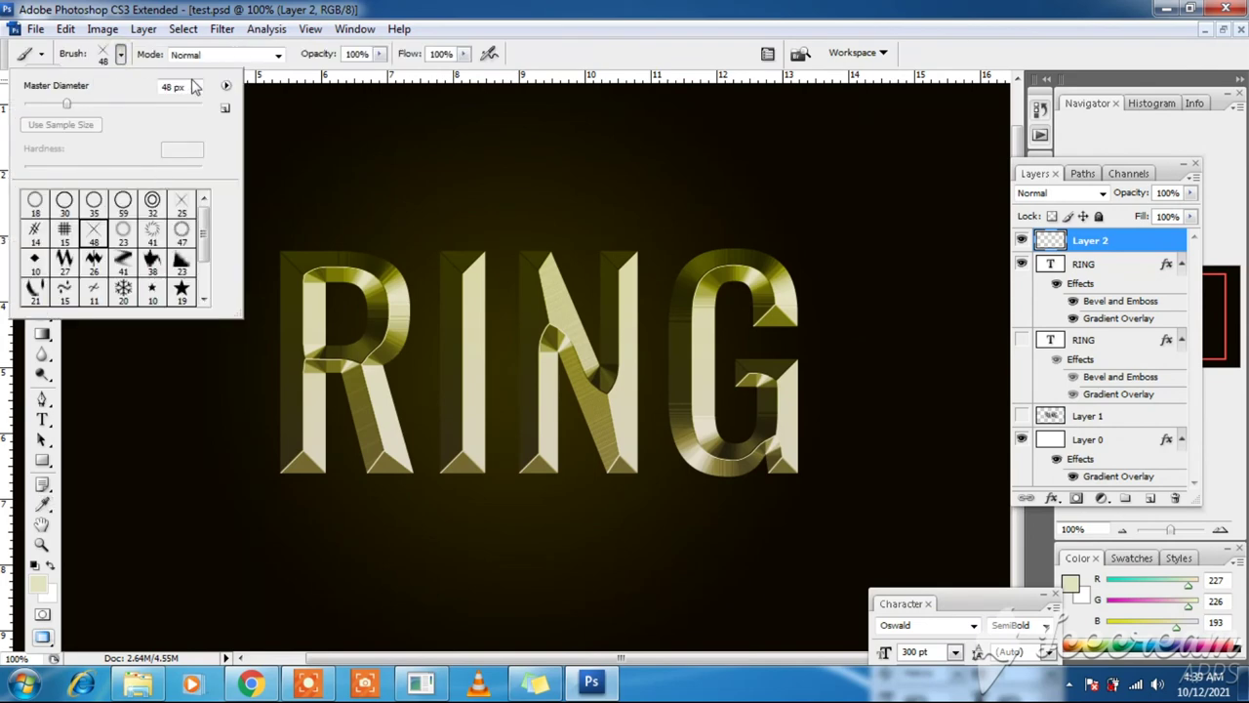
click(225, 87)
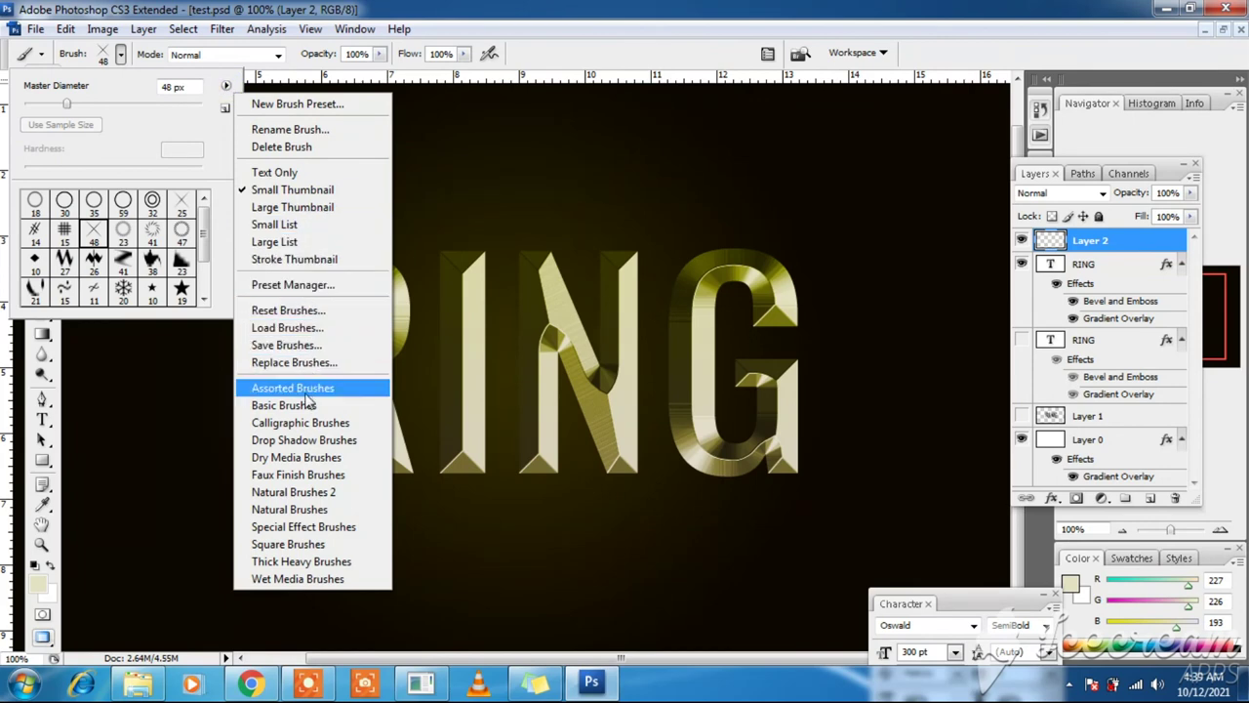
click(293, 387)
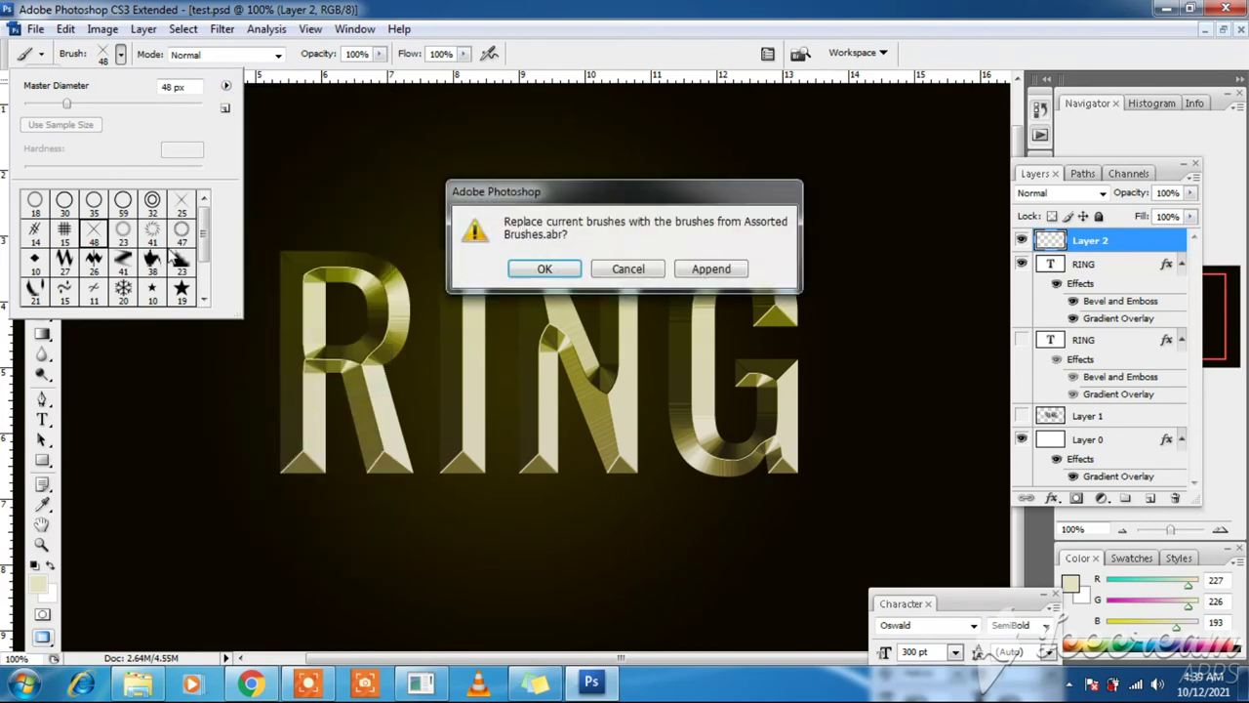
click(543, 268)
click(96, 239)
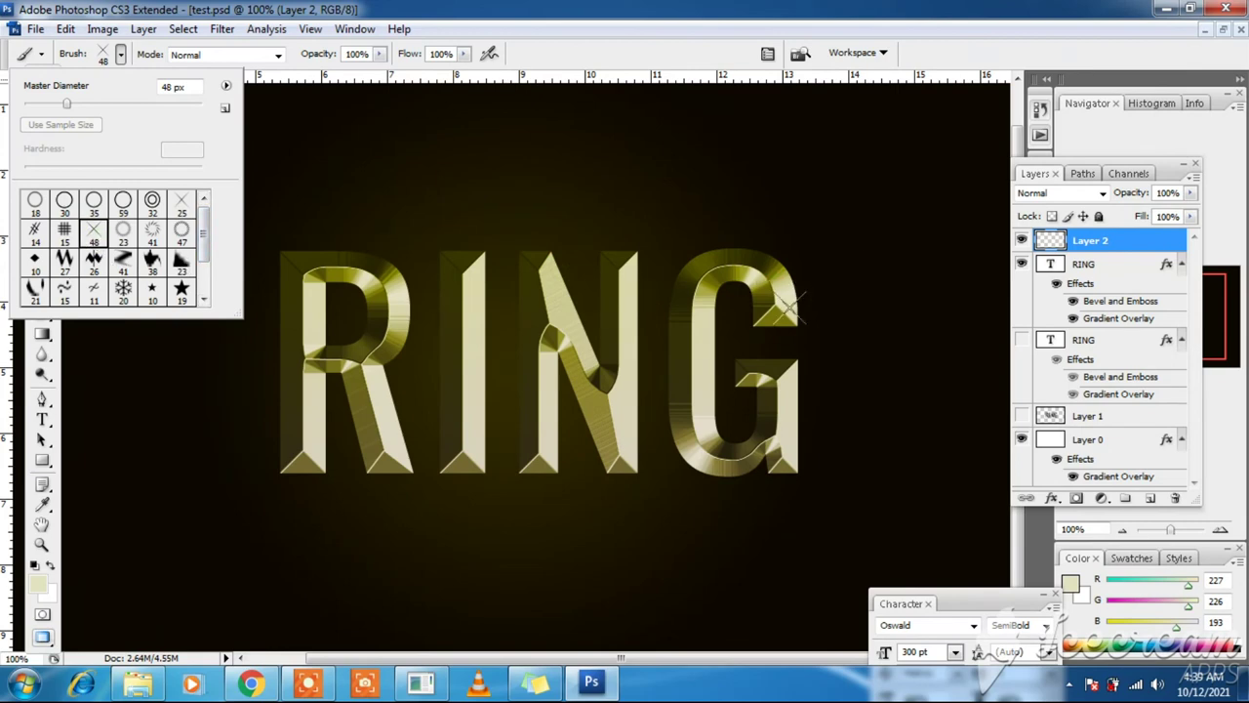
Stamp star sparkles along the tops of the N, I and R letters.
click(775, 273)
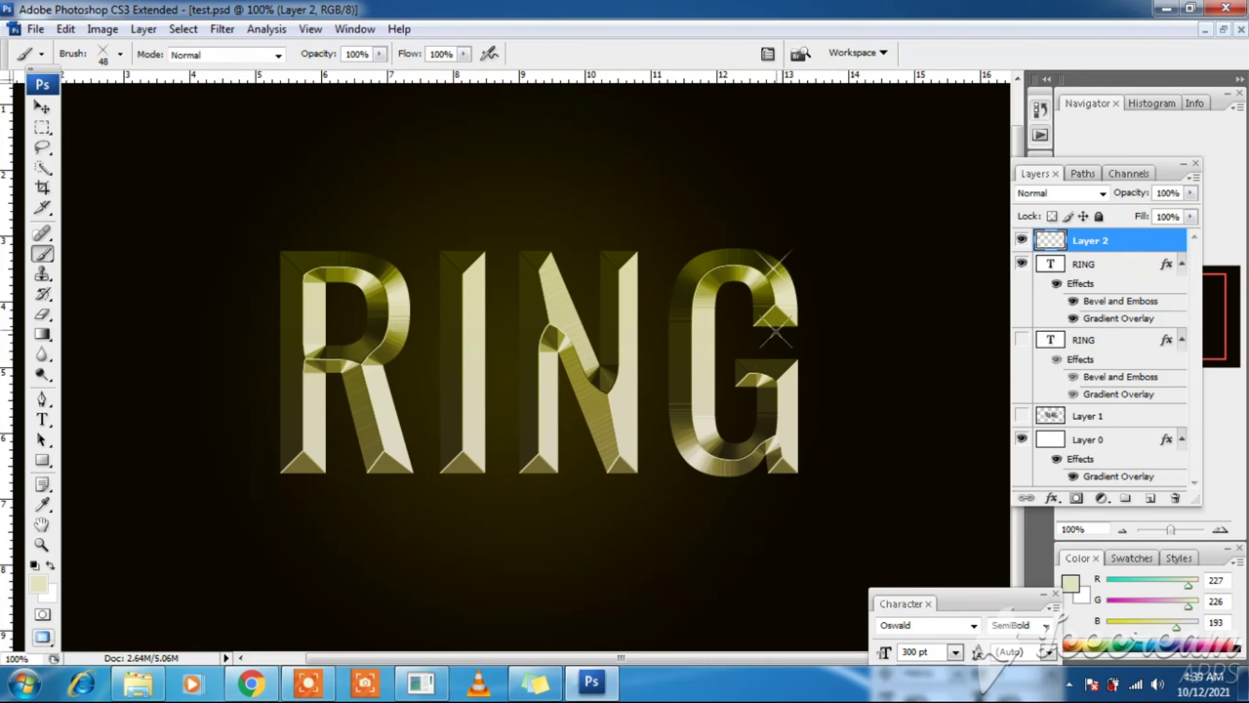
click(618, 264)
click(540, 256)
click(463, 260)
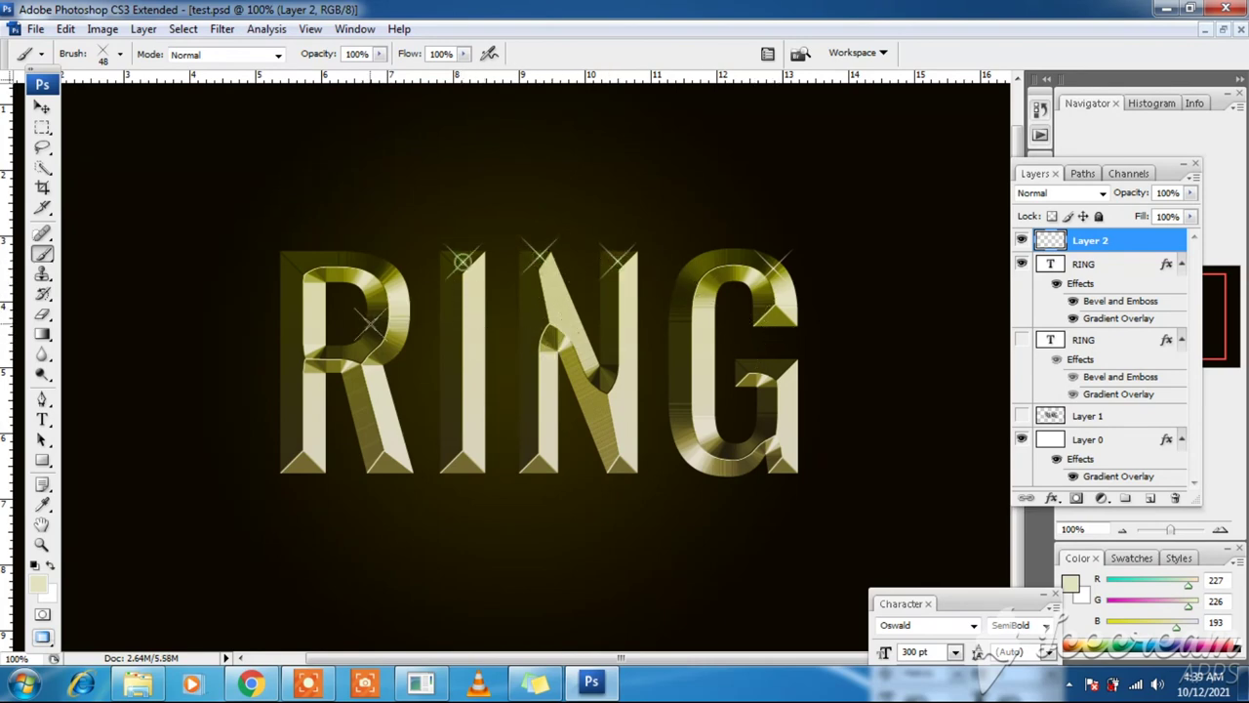
click(323, 261)
Add sparkles to the R's left side, the bottoms of R, I and G, and the G's crossbar end.
click(310, 348)
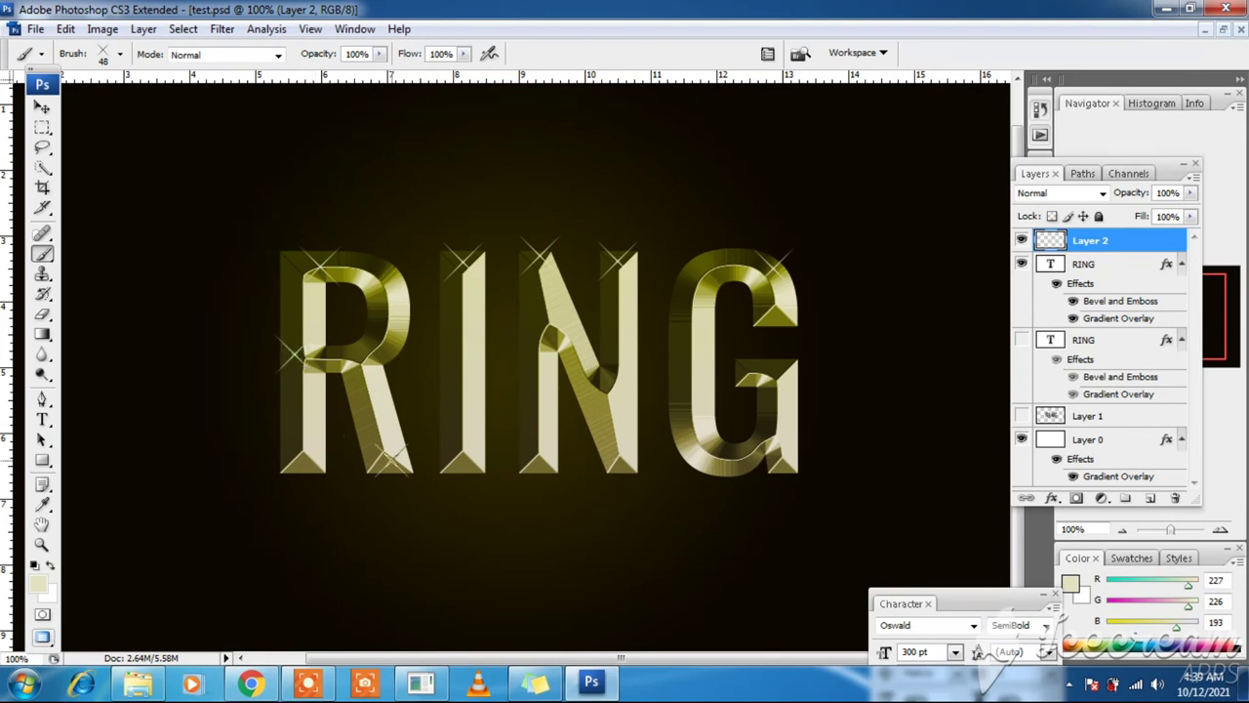
click(391, 462)
click(462, 473)
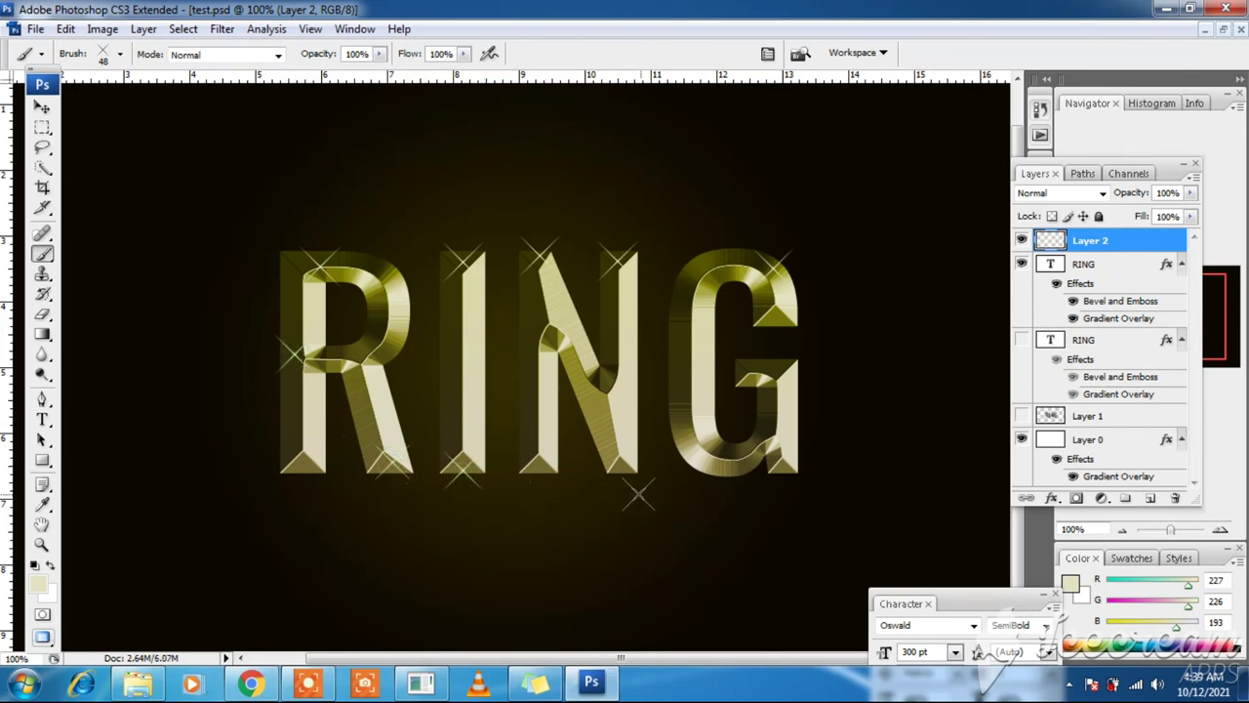
click(730, 460)
click(782, 363)
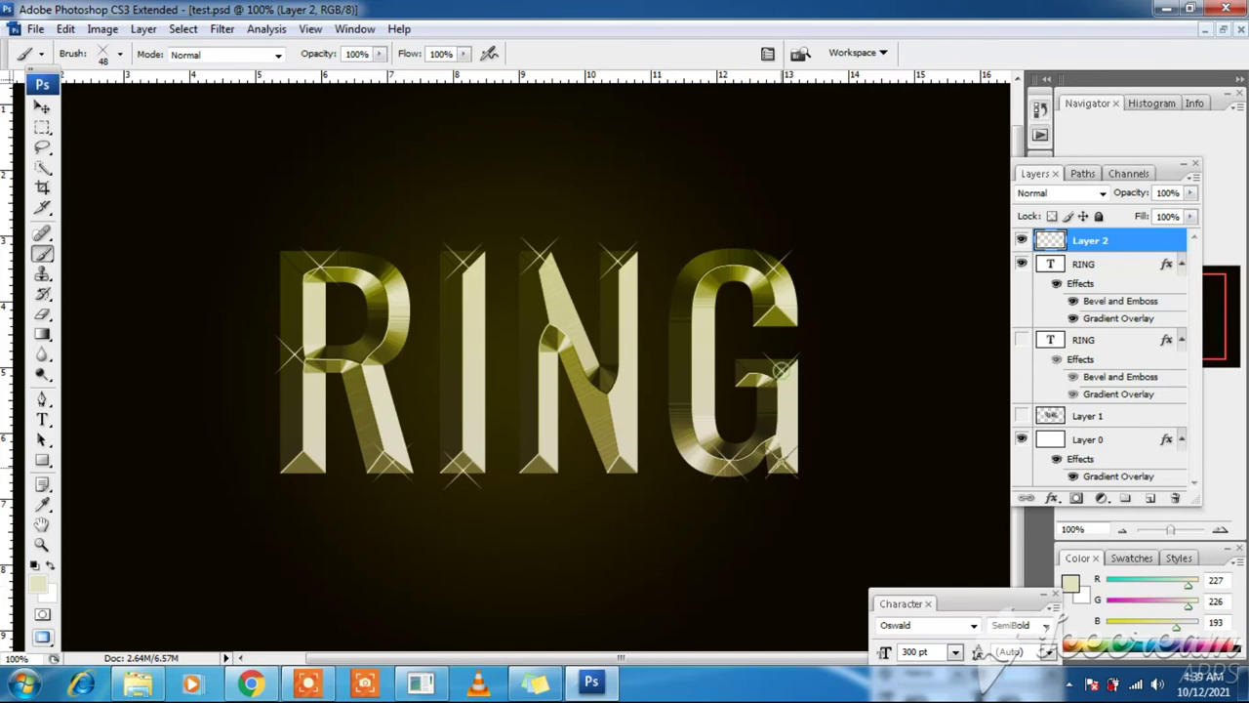